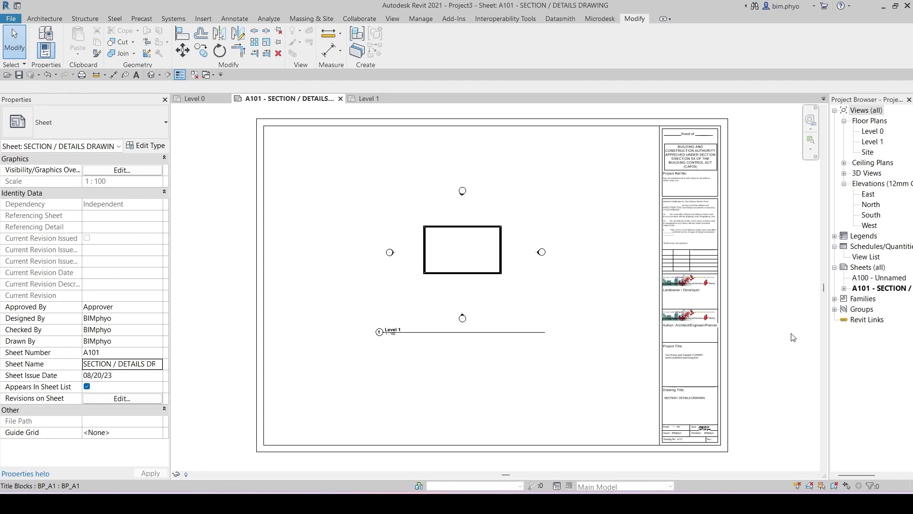
- Open the BP_A1 title block of sheet A101 for editing in the family editor
scroll(645, 403, up, 5)
scroll(645, 402, down, 2)
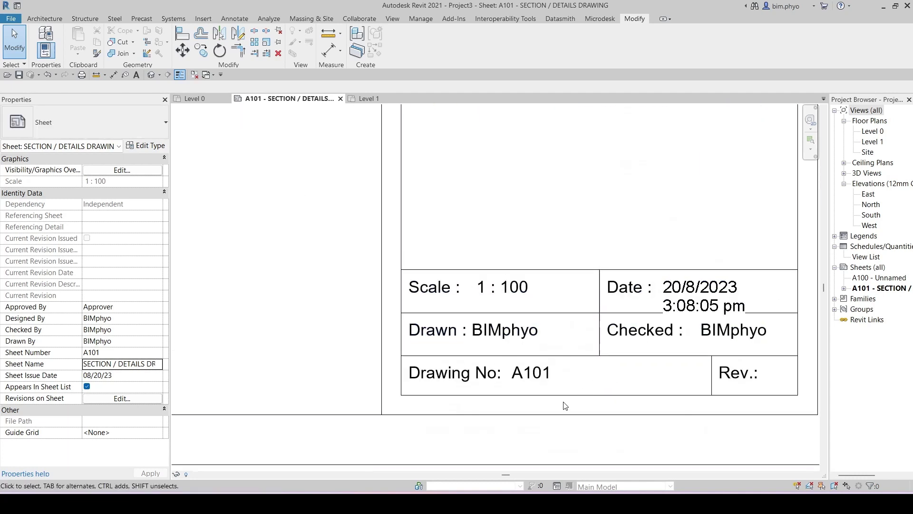
click(561, 415)
click(402, 56)
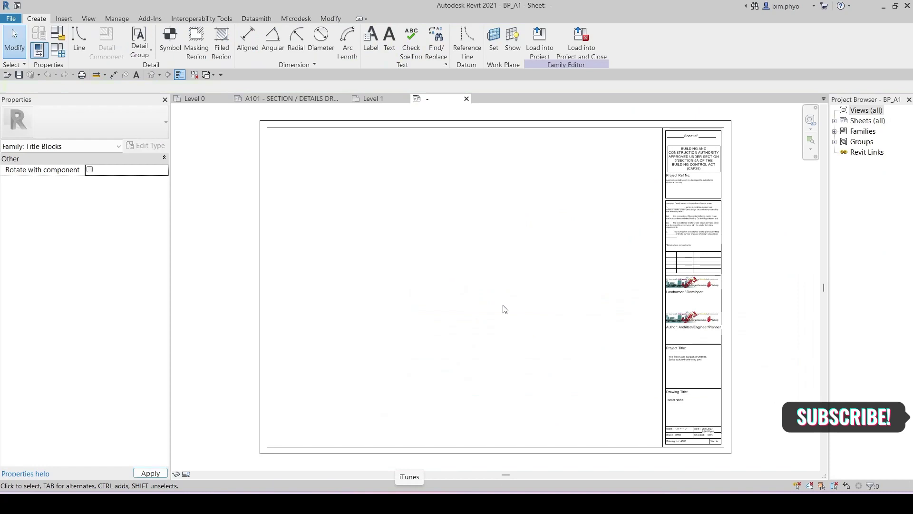
- Delete the revision value label beside the "Rev.:" text in the title block
scroll(637, 291, up, 5)
scroll(592, 345, up, 4)
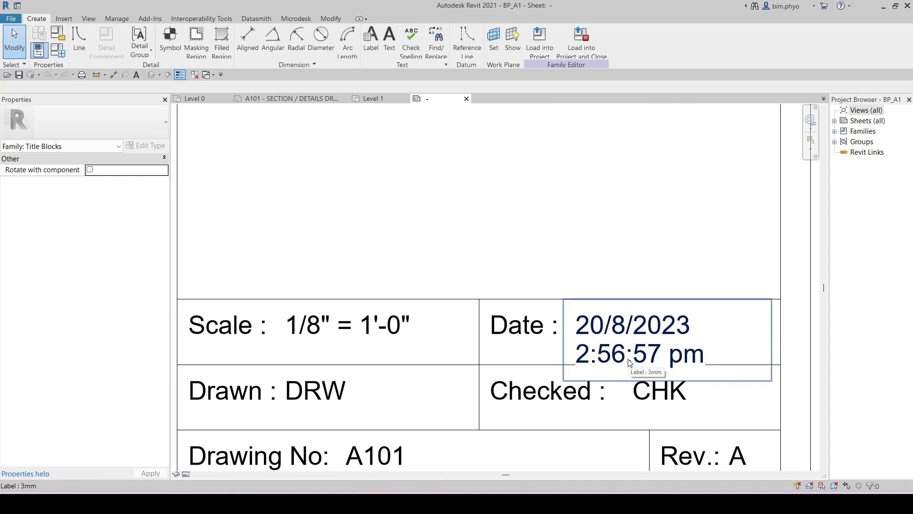
scroll(629, 362, down, 5)
middle_drag(629, 363, 597, 379)
scroll(552, 200, up, 8)
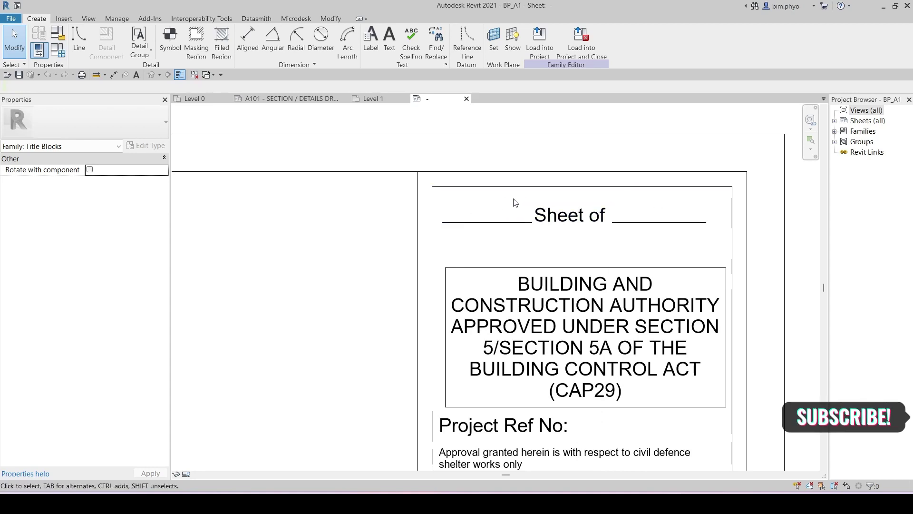
scroll(501, 210, down, 3)
middle_drag(615, 442, 615, 191)
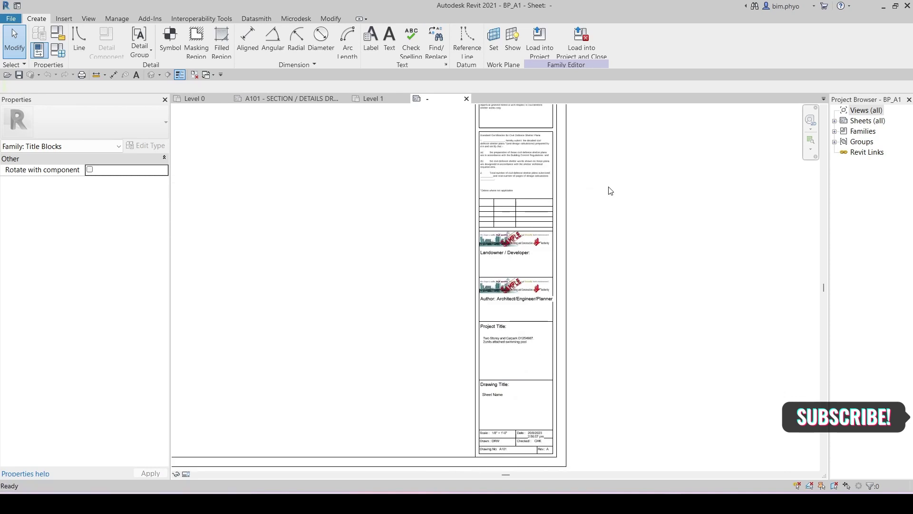
middle_drag(583, 400, 534, 248)
scroll(534, 249, up, 5)
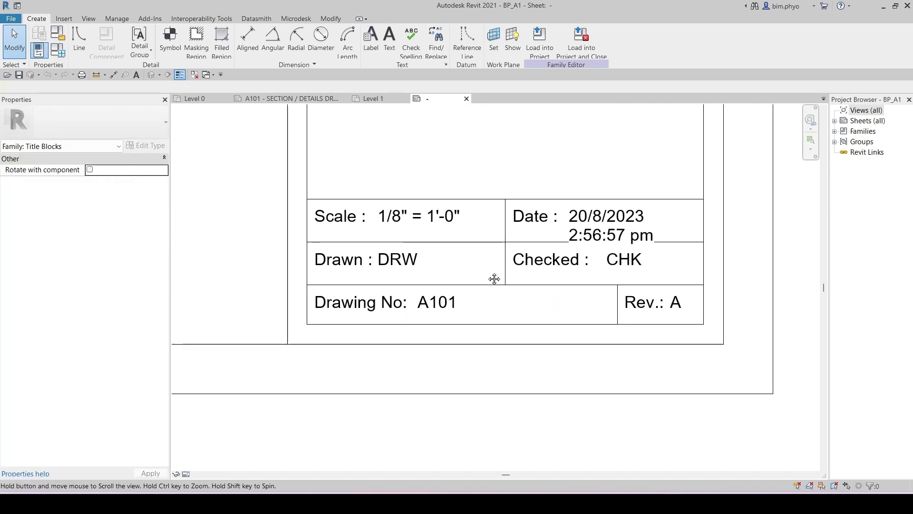
click(688, 306)
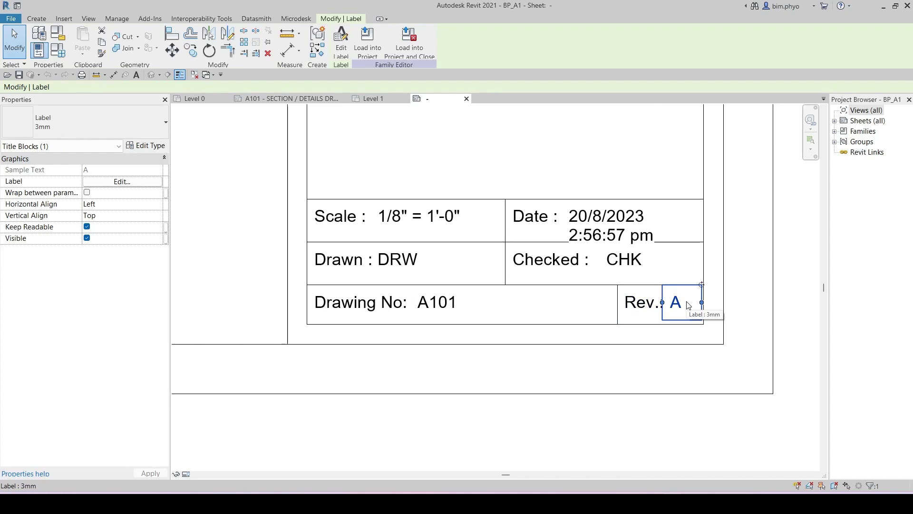
key(Delete)
scroll(591, 336, down, 3)
middle_drag(591, 336, 477, 340)
scroll(477, 340, down, 2)
scroll(518, 337, up, 2)
click(399, 271)
click(256, 257)
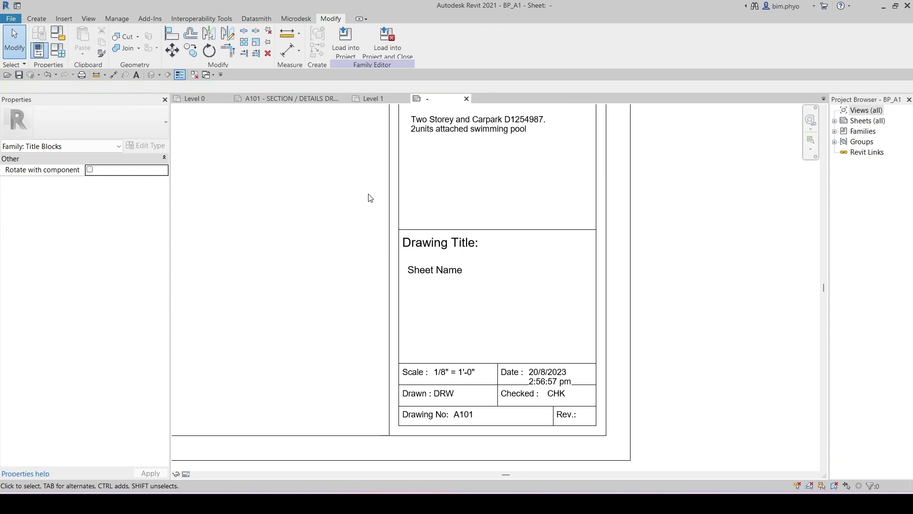
scroll(369, 197, down, 1)
click(38, 21)
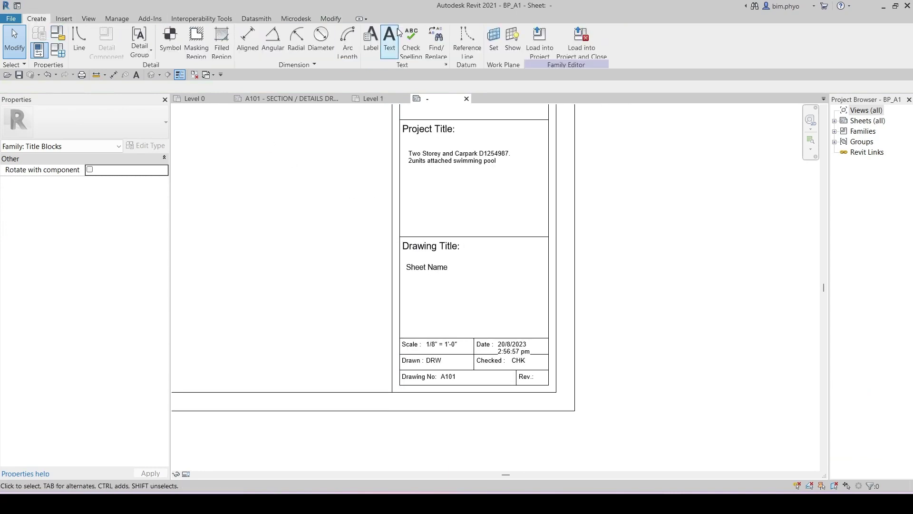
click(371, 42)
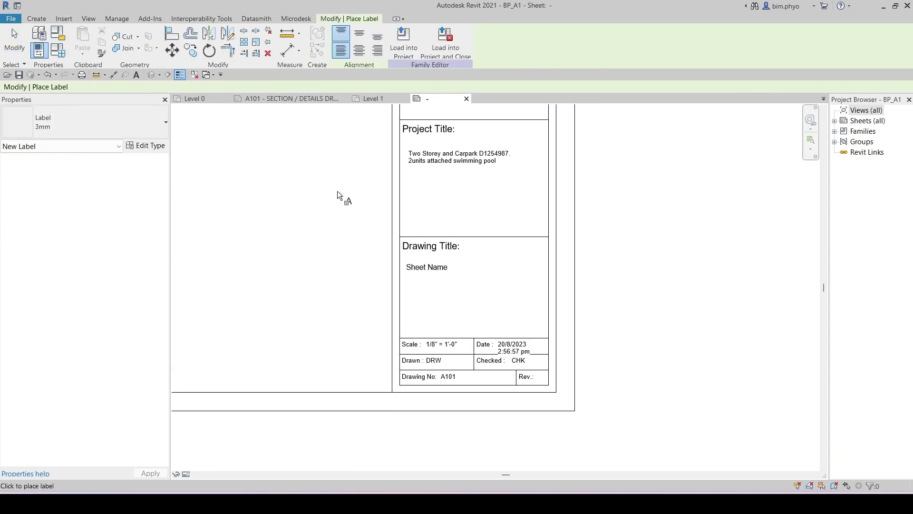
scroll(511, 393, up, 3)
scroll(514, 340, down, 3)
scroll(589, 324, up, 3)
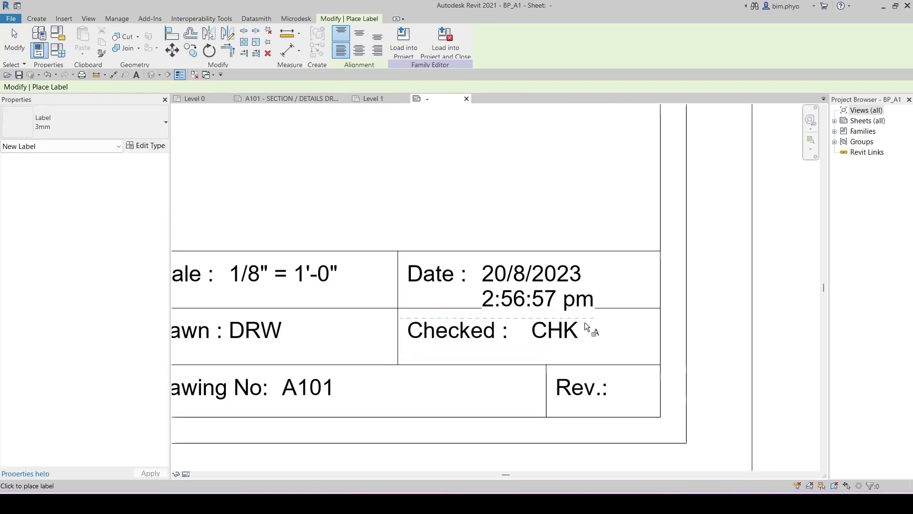
key(Escape)
key(Escape)
- Delete the date and time label and place a new 3mm label beside the "Date :" text
click(512, 288)
key(Delete)
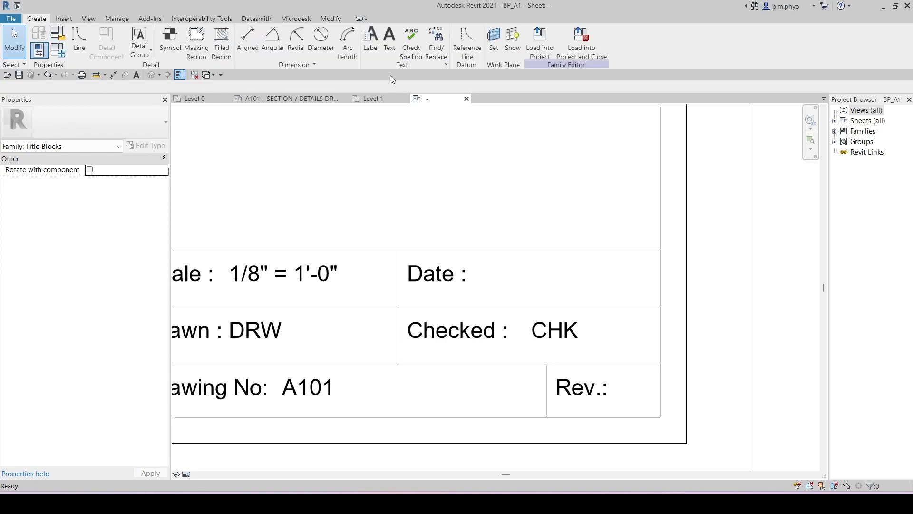
click(371, 40)
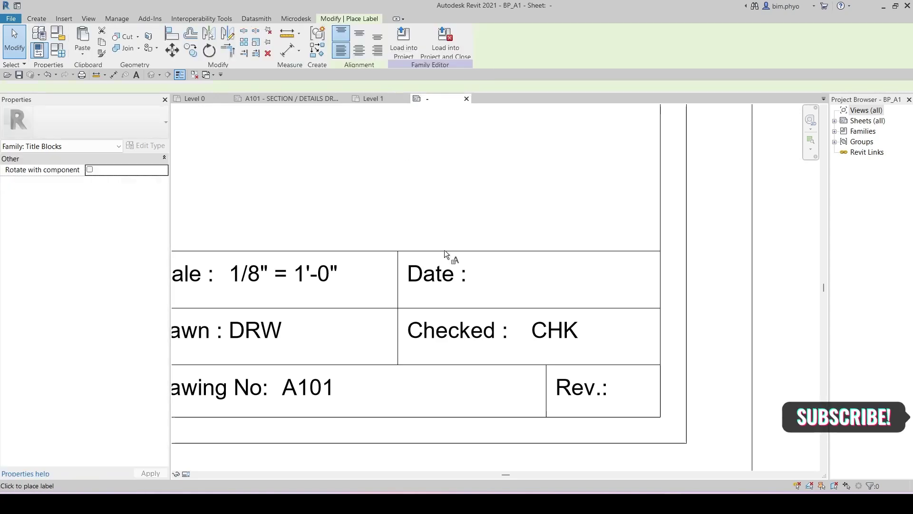
click(475, 265)
drag(197, 218, 419, 99)
scroll(302, 203, down, 15)
scroll(302, 204, up, 3)
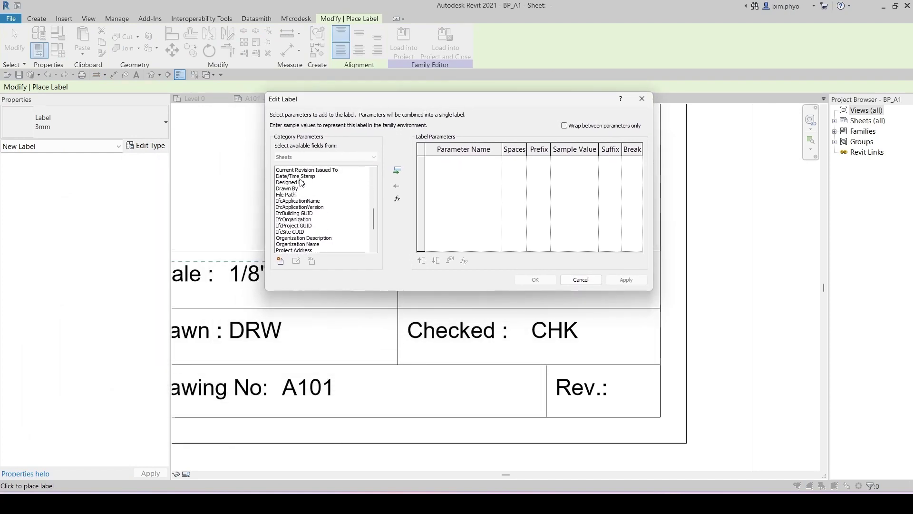
- Begin adding a label parameter and create a shared parameter file named Shared Parameter in the Title Block folder
click(279, 263)
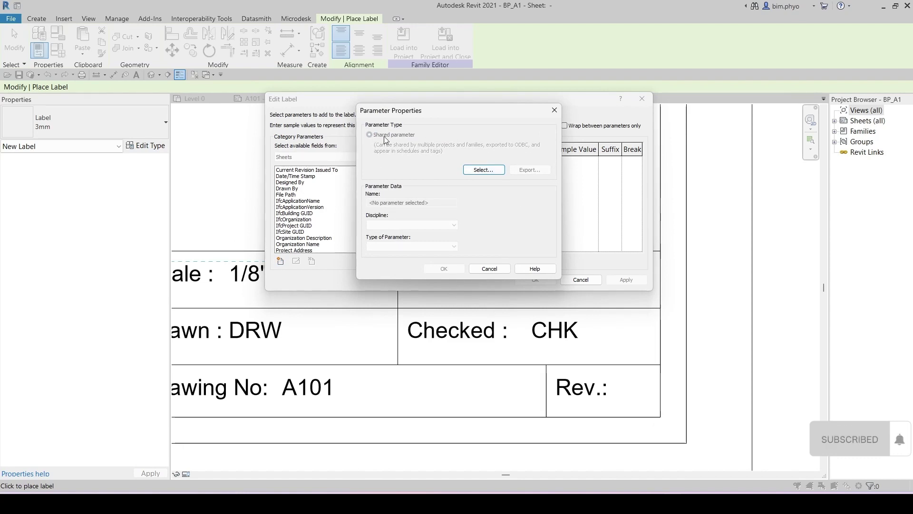
click(483, 170)
click(479, 254)
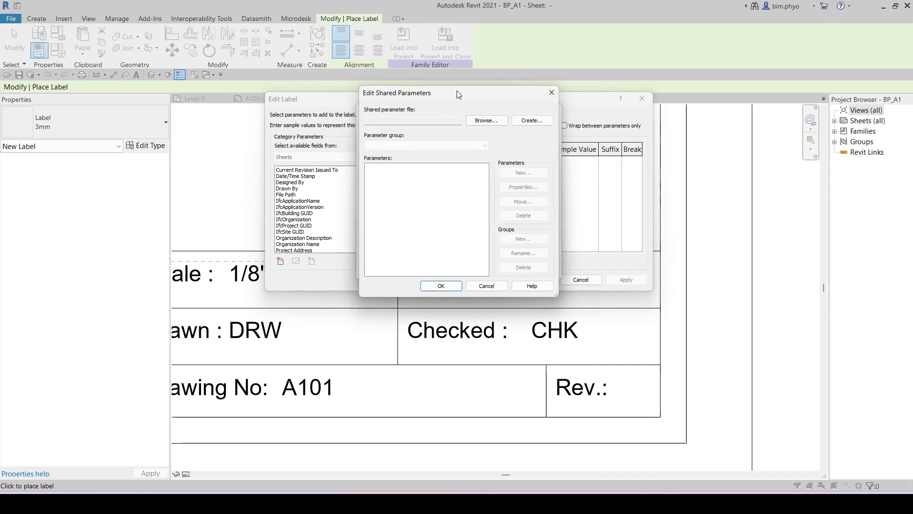
drag(457, 95, 330, 87)
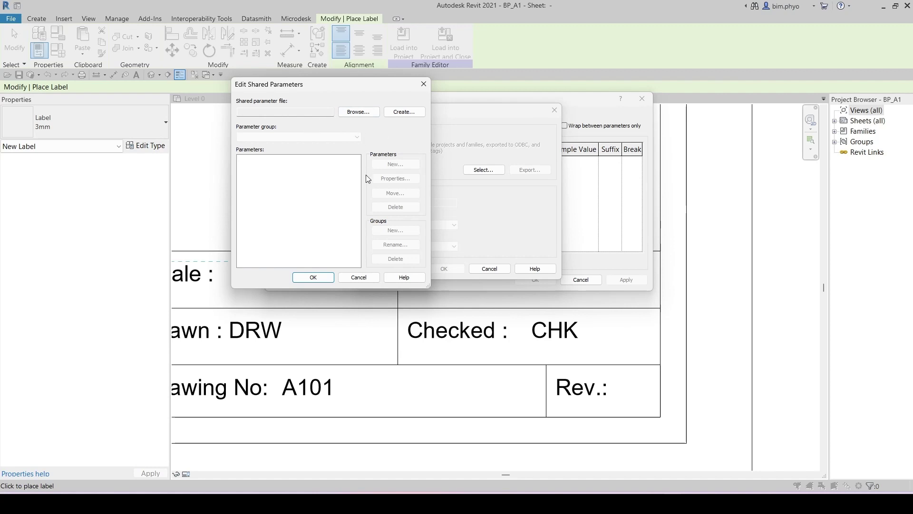
click(401, 111)
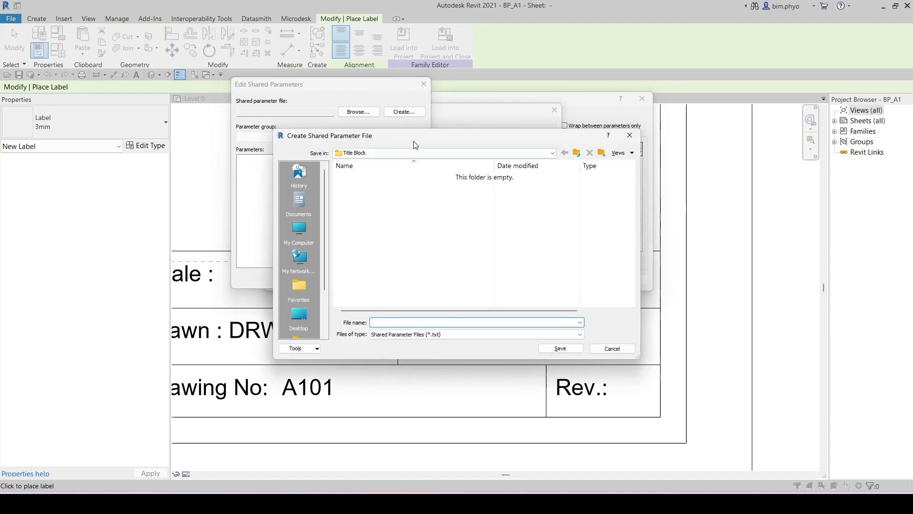
drag(378, 139, 345, 137)
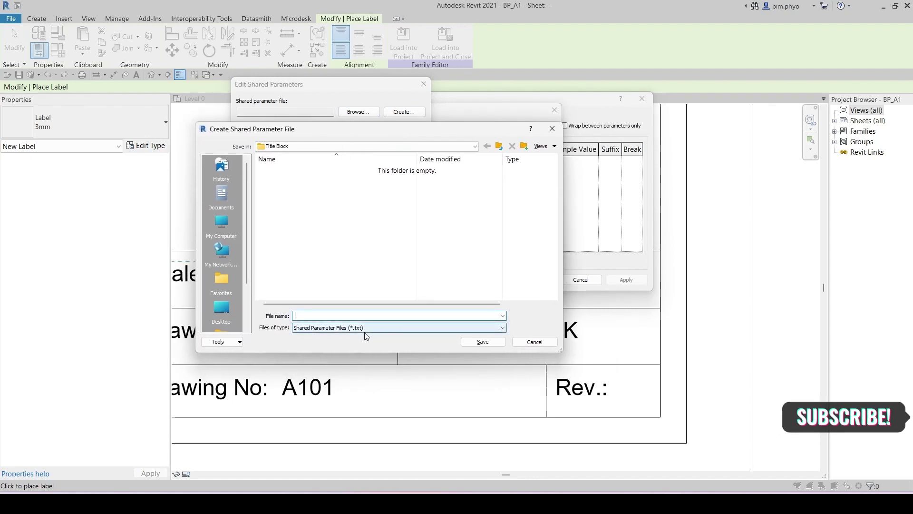
text(sHA)
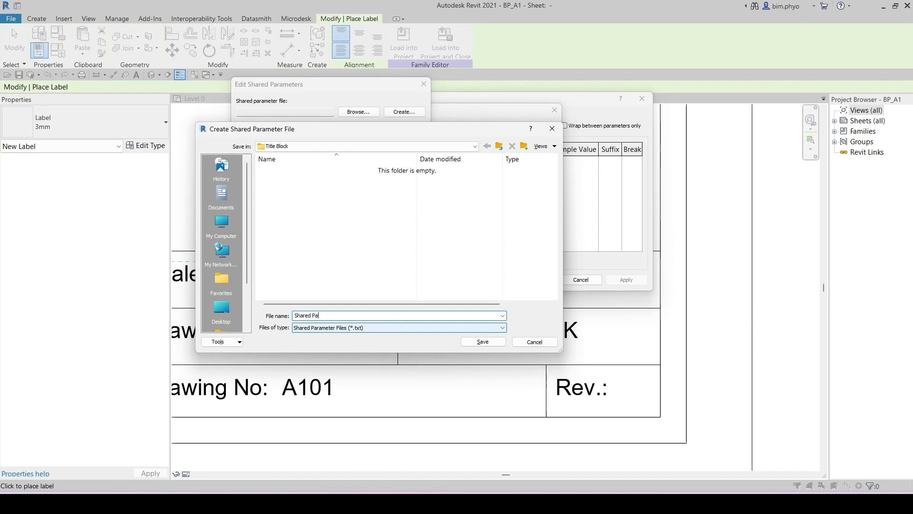
text(emt)
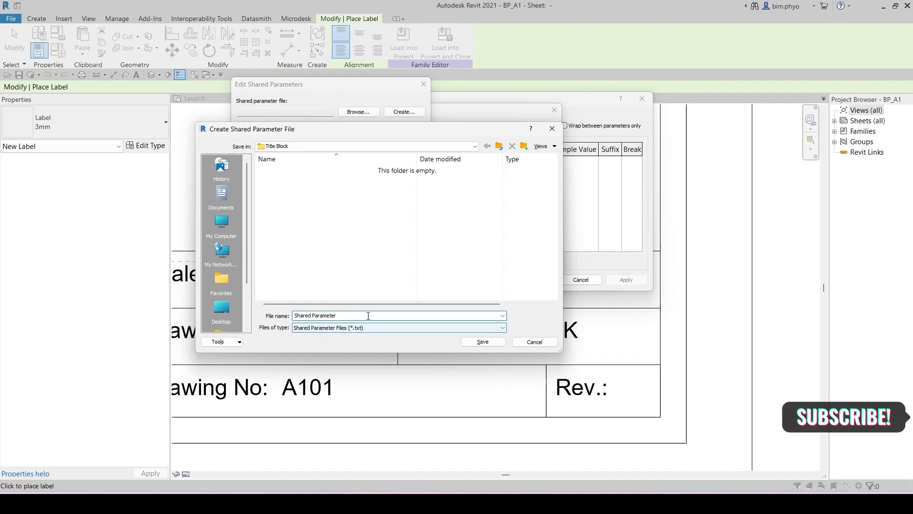
click(482, 342)
- Create a parameter group named Title Block in the shared parameter file
click(396, 231)
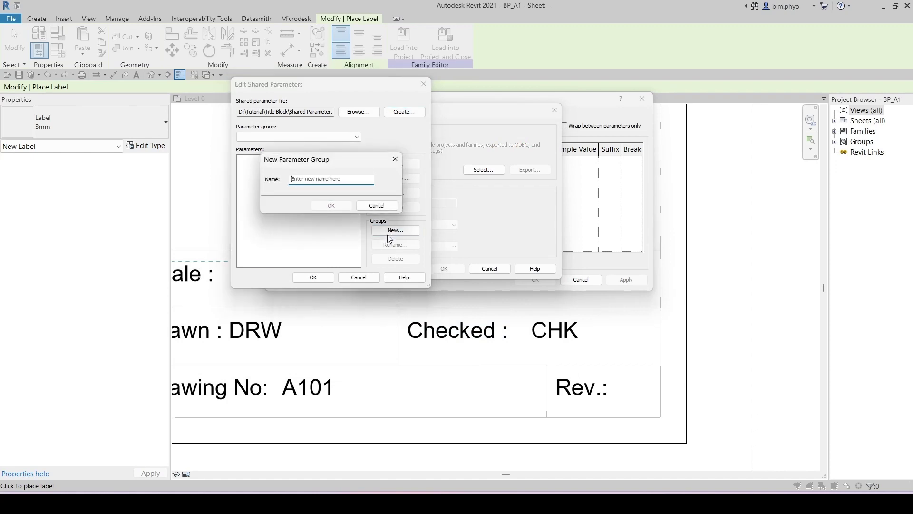
text(Title Blo)
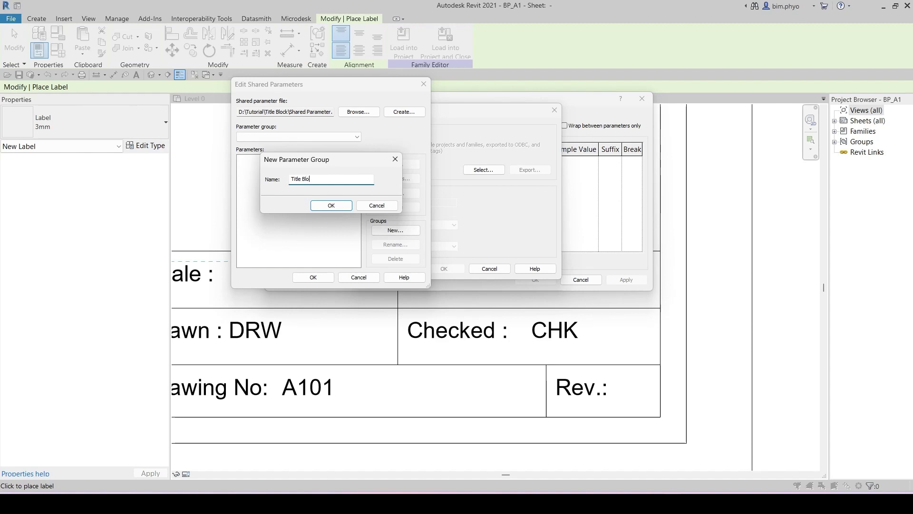
text(ck)
key(Return)
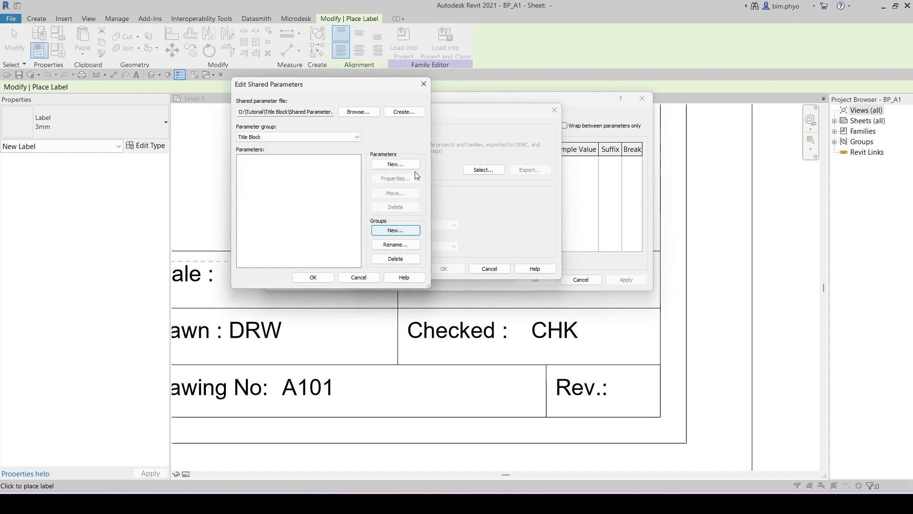
- Add a shared parameter named Date with the Common discipline and Text type to the Title Block group
click(395, 166)
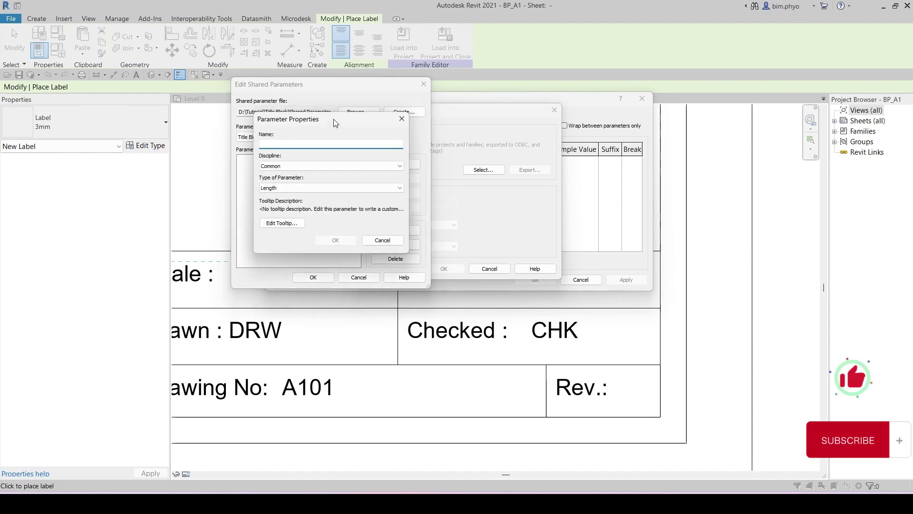
drag(407, 112, 479, 97)
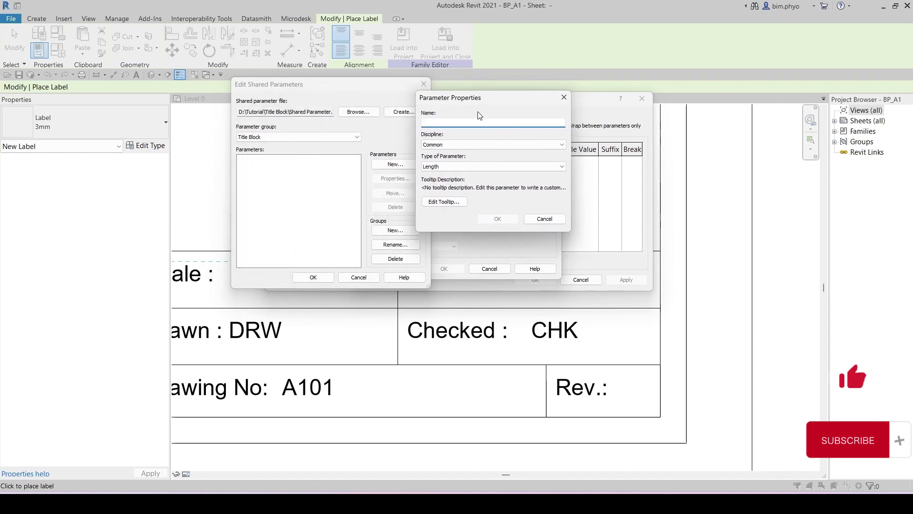
text(Date)
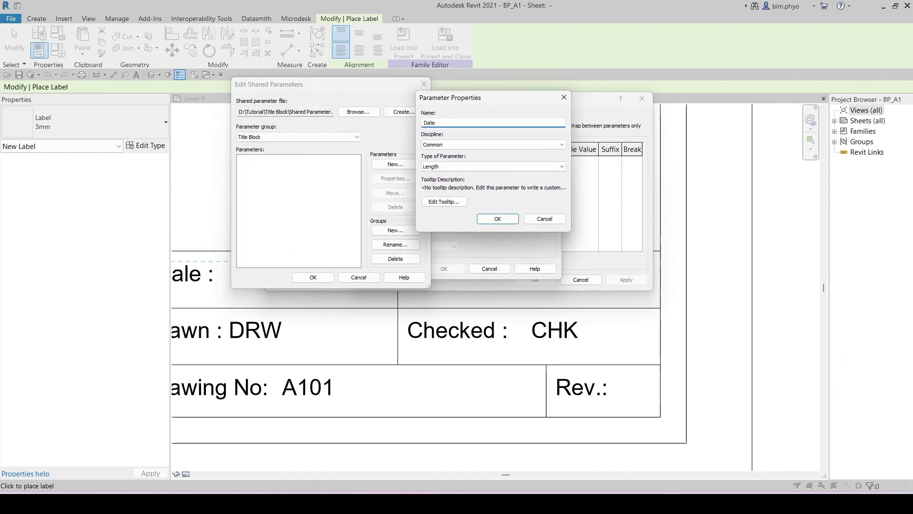
click(428, 167)
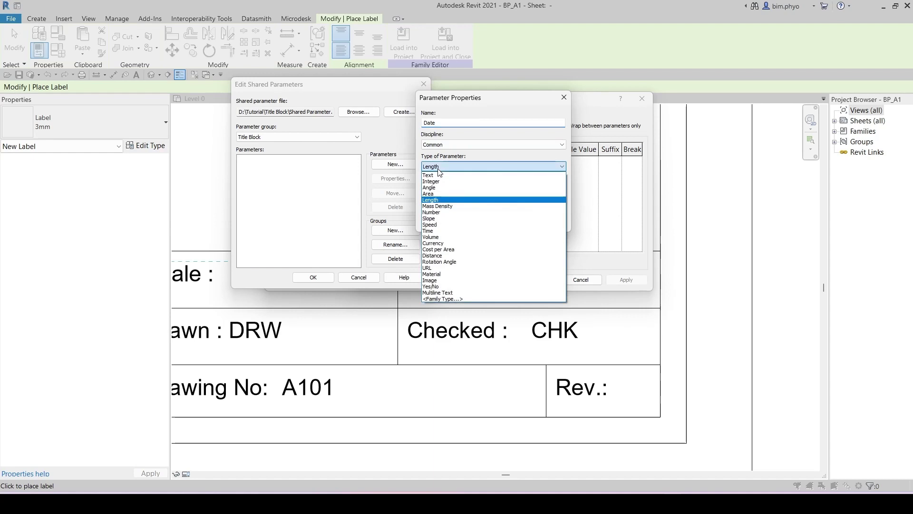
click(433, 176)
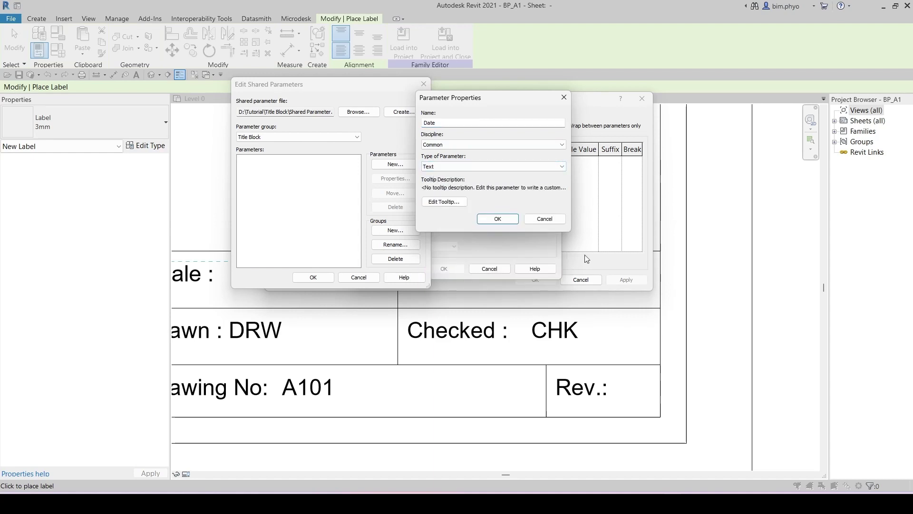
click(499, 220)
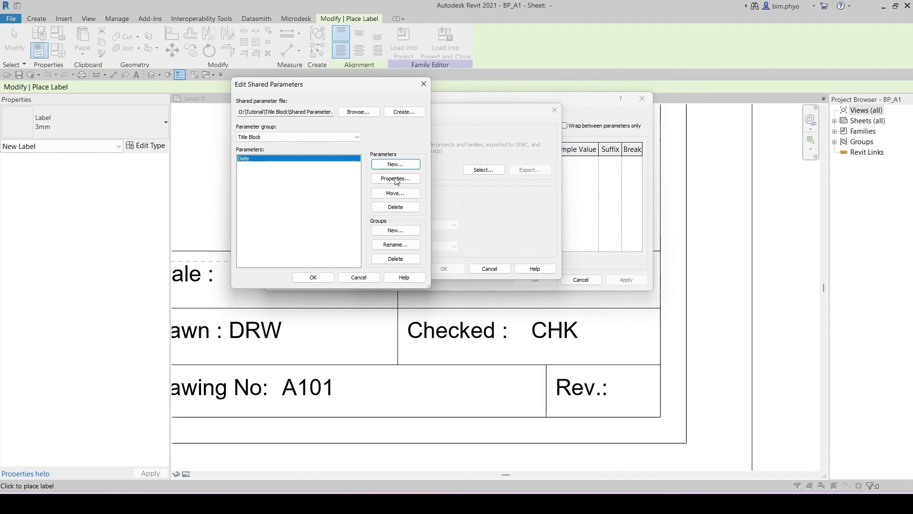
- Add a shared parameter named Rev. with the Common discipline and Text type to the Title Block group
click(395, 164)
text(Rev.)
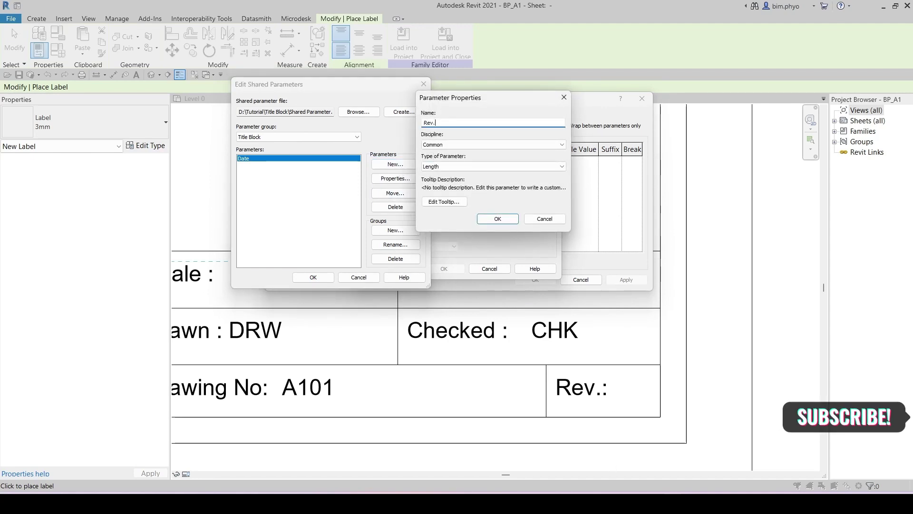
click(442, 166)
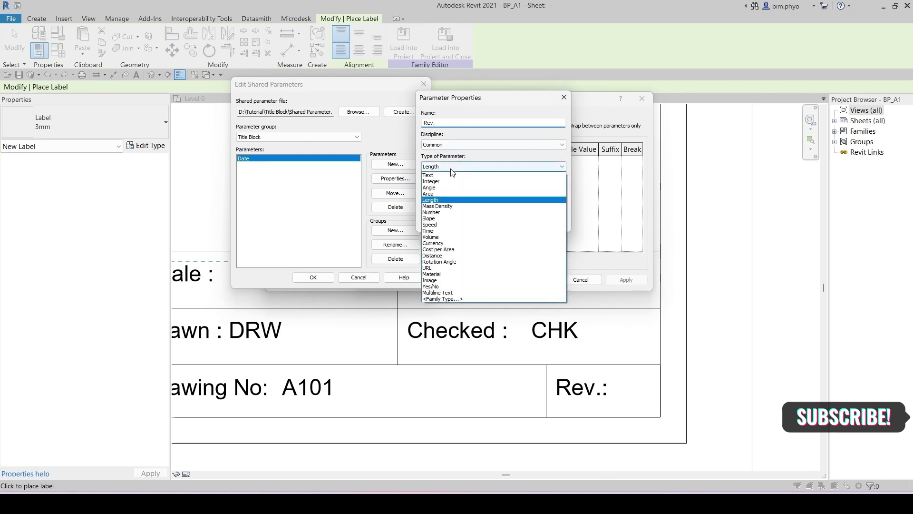
click(430, 175)
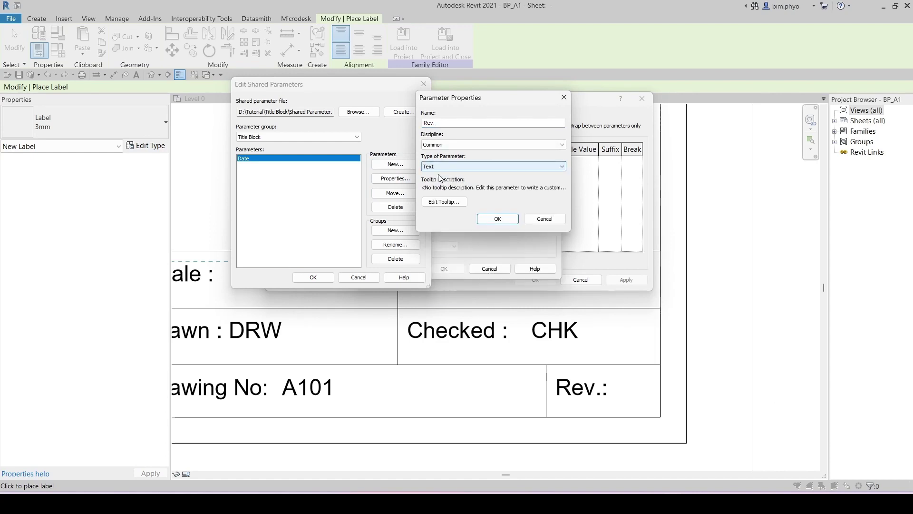
click(486, 219)
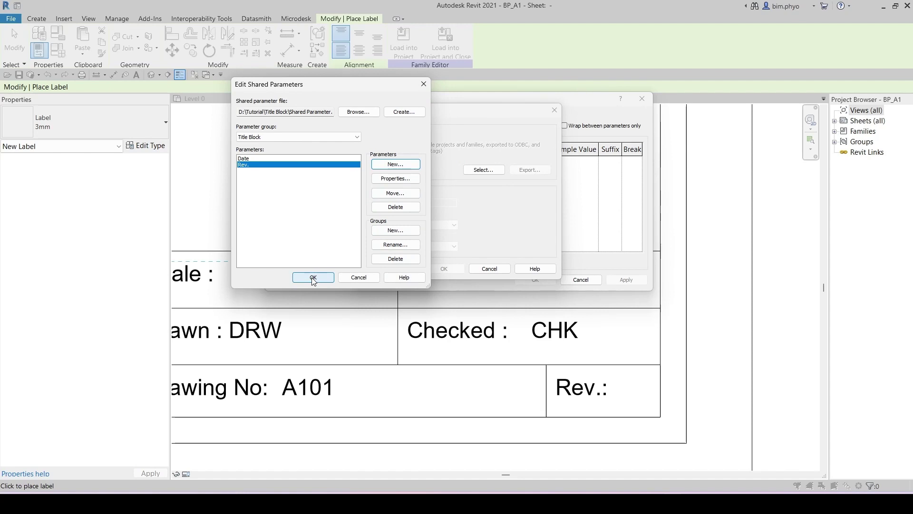
- Add a shared parameter named Current sheet number with the Common discipline and Text type to the Title Block group
click(395, 165)
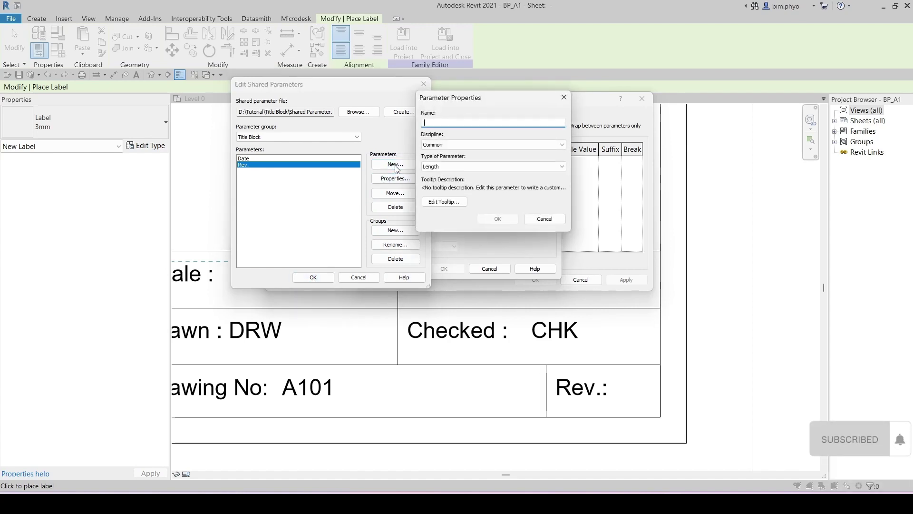
text(Curre)
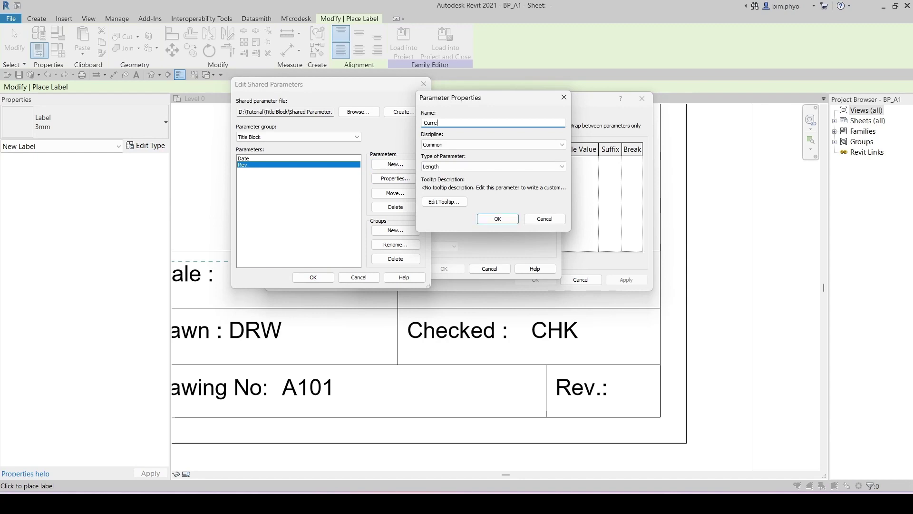
text(nt sheet number)
click(446, 166)
click(468, 174)
click(463, 166)
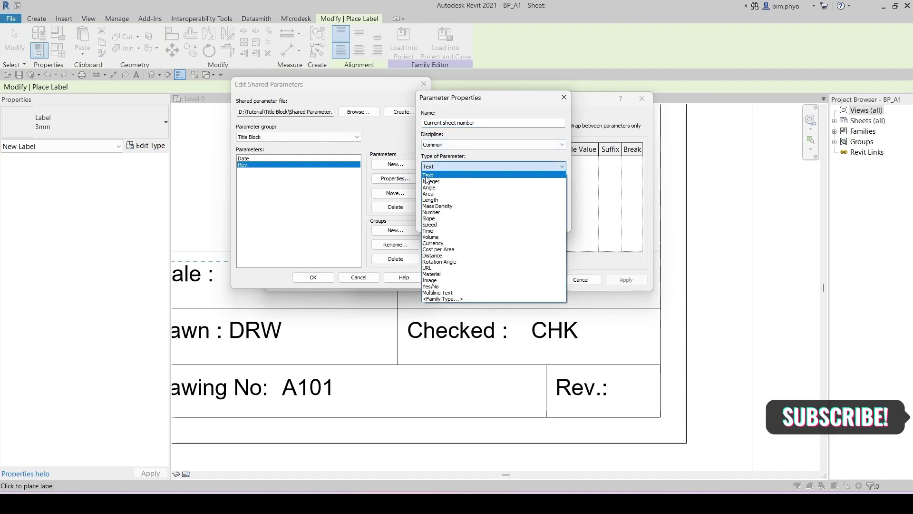
click(457, 175)
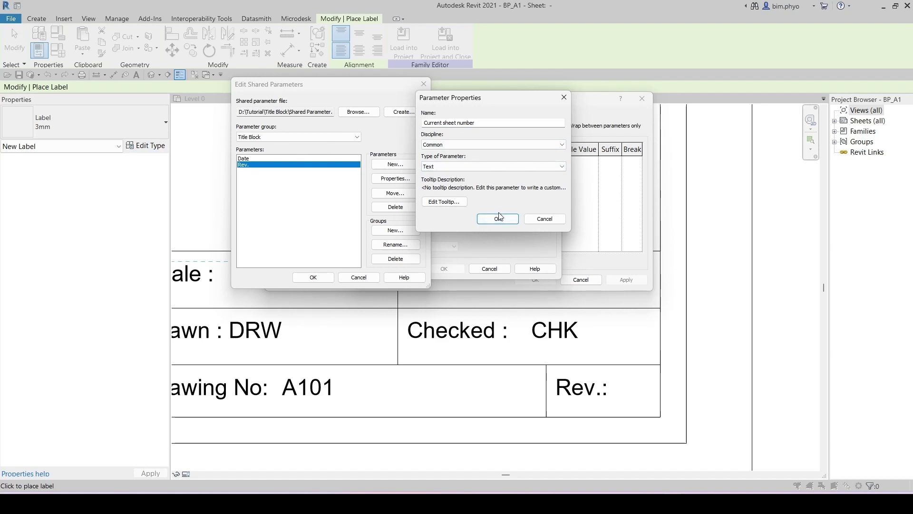
click(464, 167)
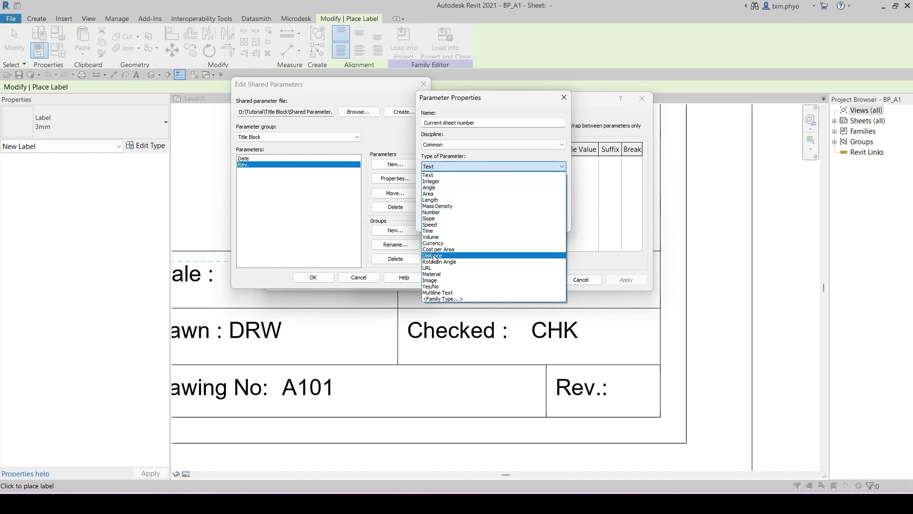
click(452, 164)
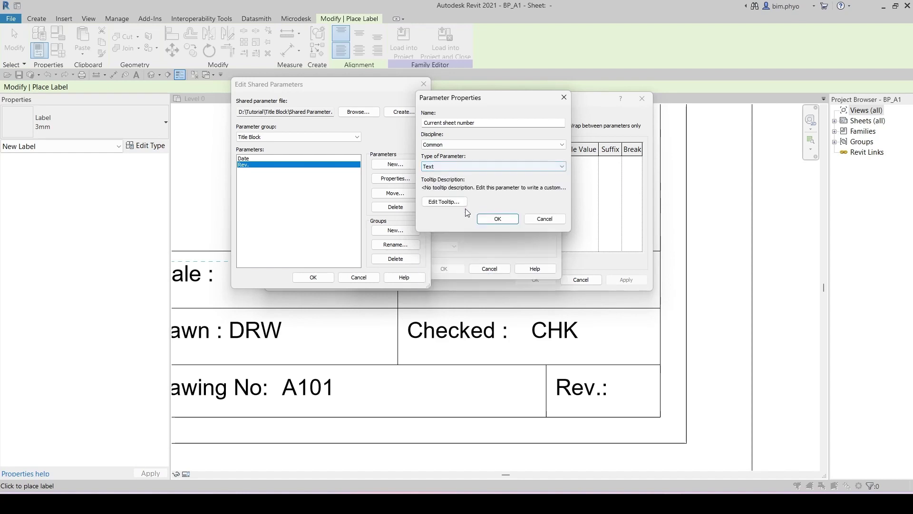
click(497, 220)
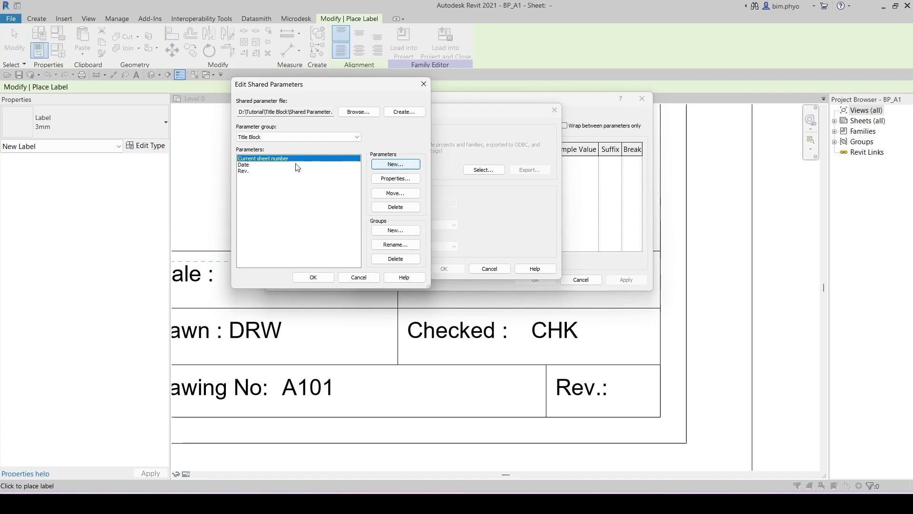
- Add a shared parameter named Total number of sheet with the Common discipline and Text type to the Title Block group
click(389, 165)
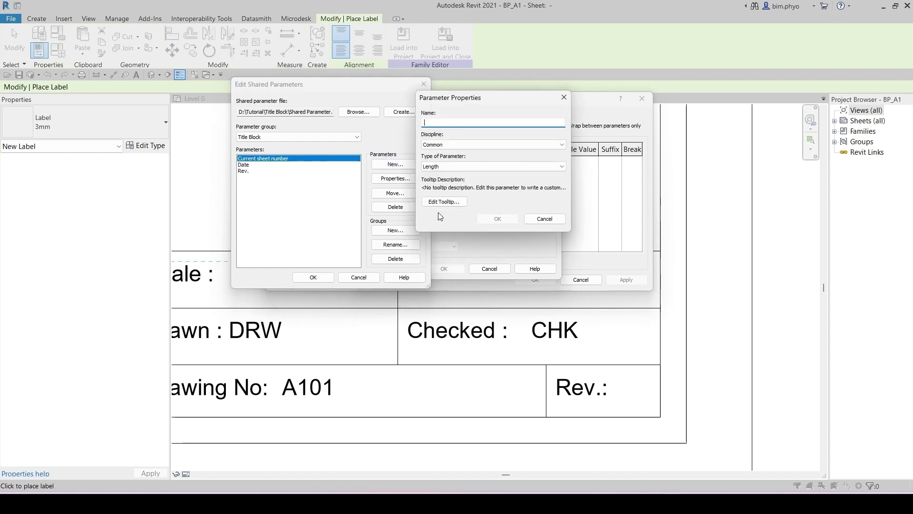
text(Total number)
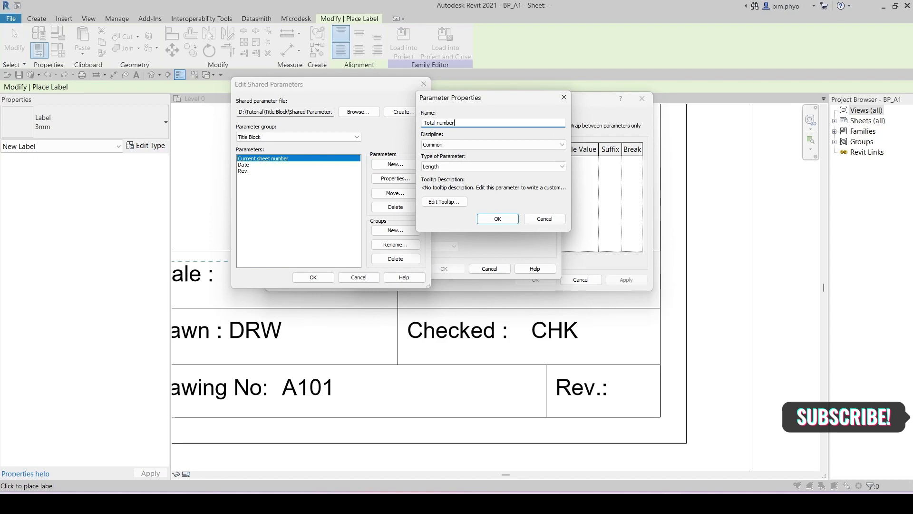
text( of sheet)
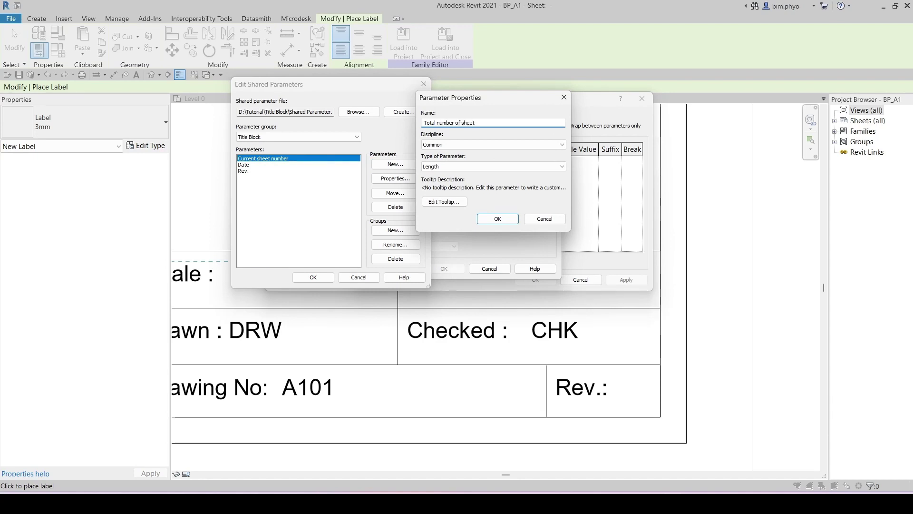
click(461, 167)
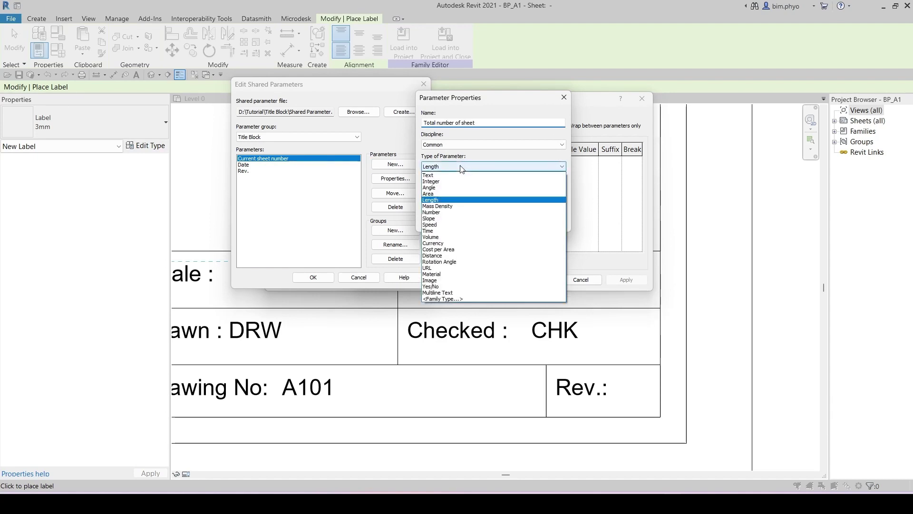
click(433, 175)
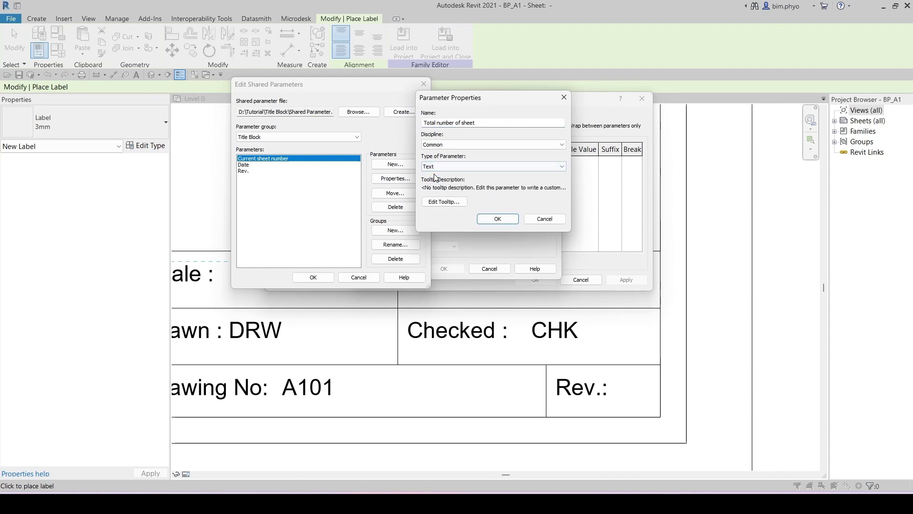
click(497, 219)
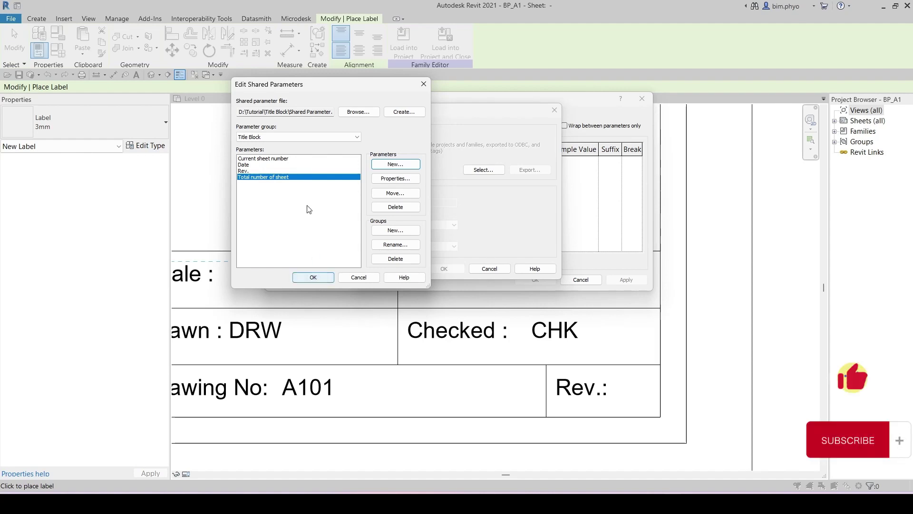
- Close the shared parameter editor and assign the Date shared parameter to the new label beside the "Date :" text
click(251, 159)
click(313, 277)
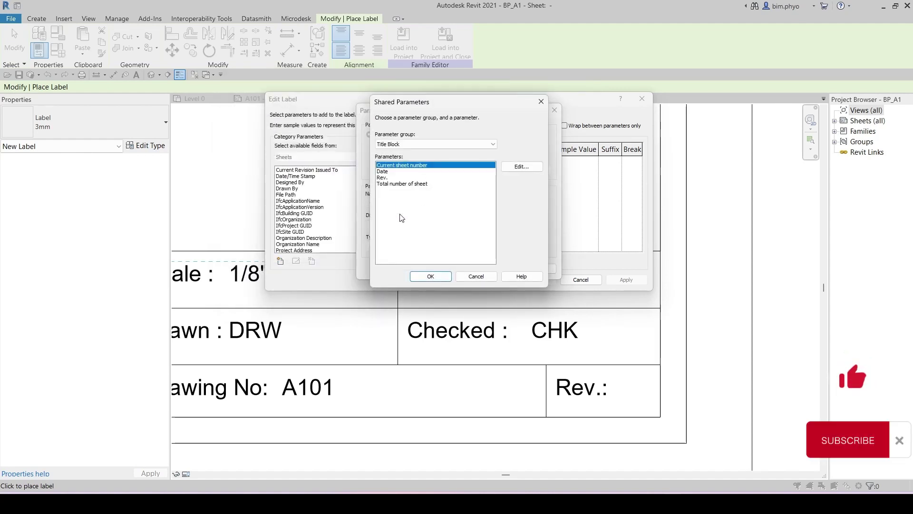
click(382, 171)
click(423, 276)
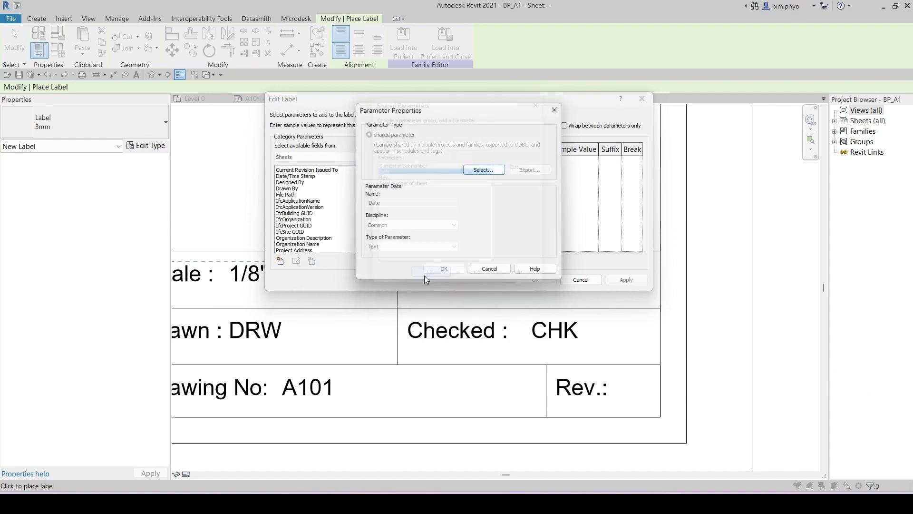
click(450, 272)
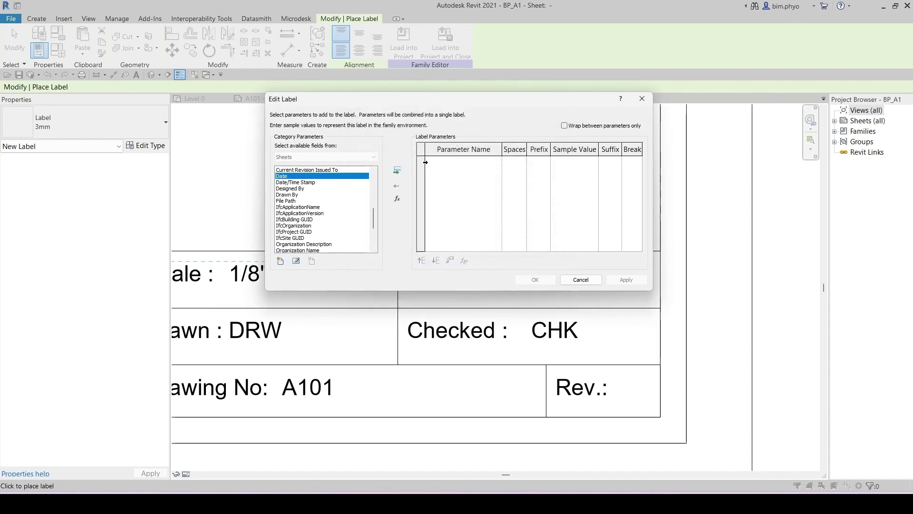
click(397, 170)
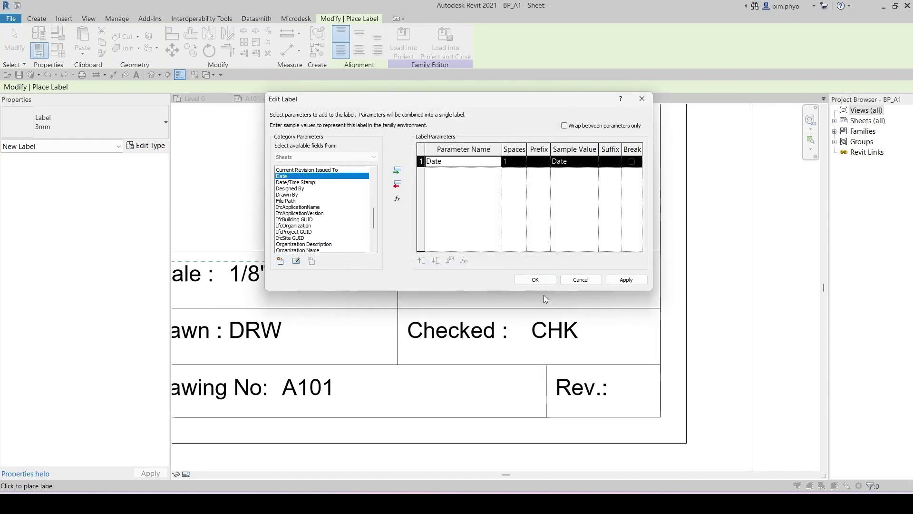
click(535, 279)
middle_drag(487, 278, 514, 257)
key(Escape)
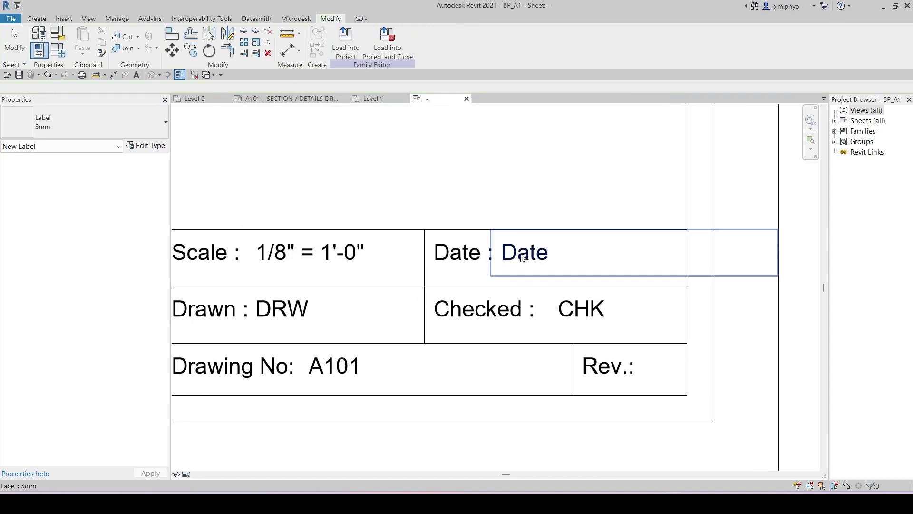
- Shorten the Date label's box to fit inside the date cell and adjust its position beside the "Date :" text
click(522, 257)
drag(692, 257, 596, 260)
mouse_move(421, 266)
mouse_down()
mouse_move(432, 263)
mouse_move(423, 256)
mouse_up()
scroll(442, 280, down, 1)
middle_drag(458, 305, 555, 289)
scroll(419, 320, down, 1)
mouse_move(419, 320)
middle_down()
mouse_move(375, 292)
mouse_move(360, 355)
middle_up()
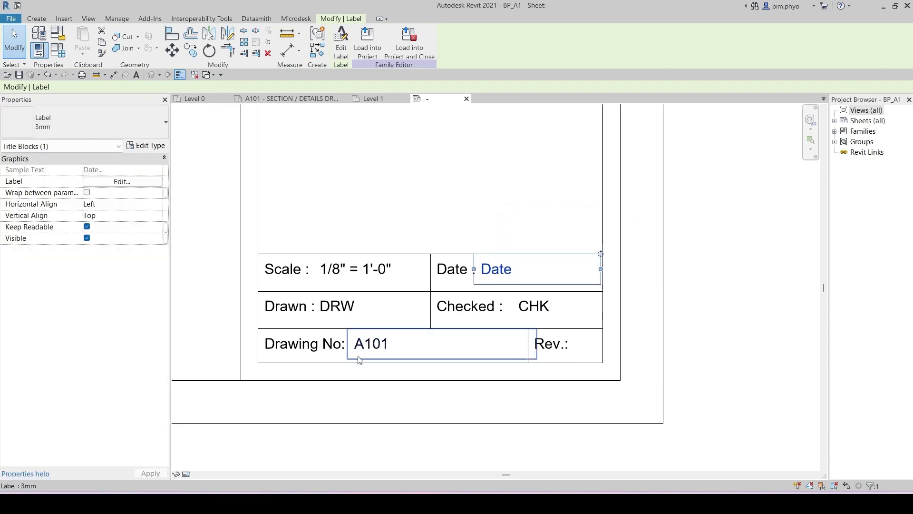
scroll(591, 361, up, 3)
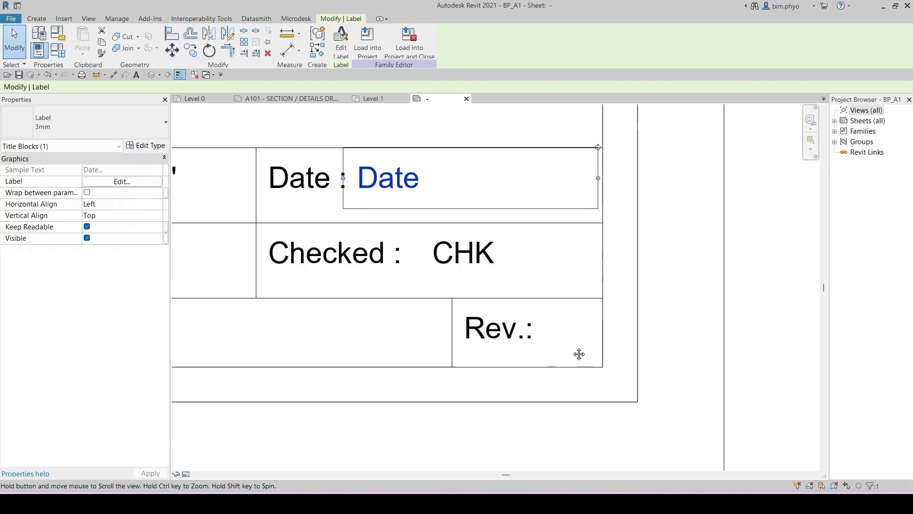
key(Escape)
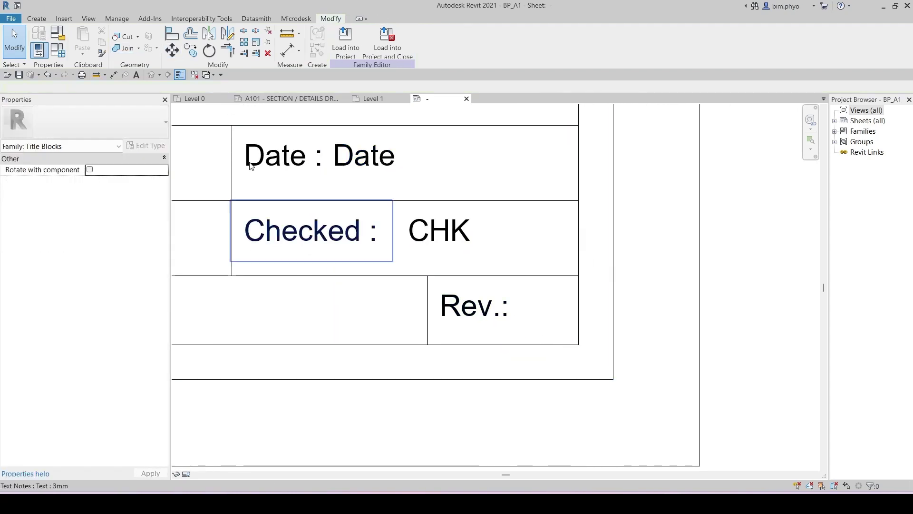
- Start a new label beside the "Rev.:" text and add the Rev. shared parameter to its available fields
click(37, 18)
click(370, 42)
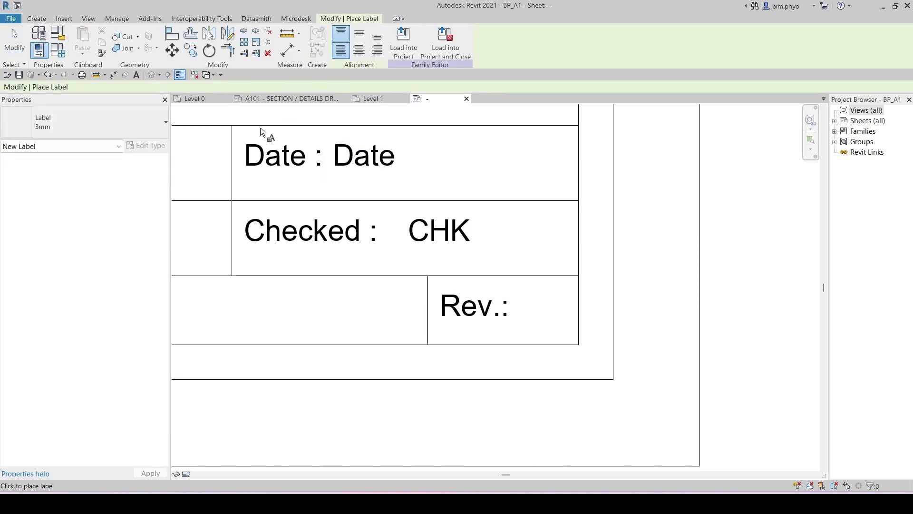
click(514, 291)
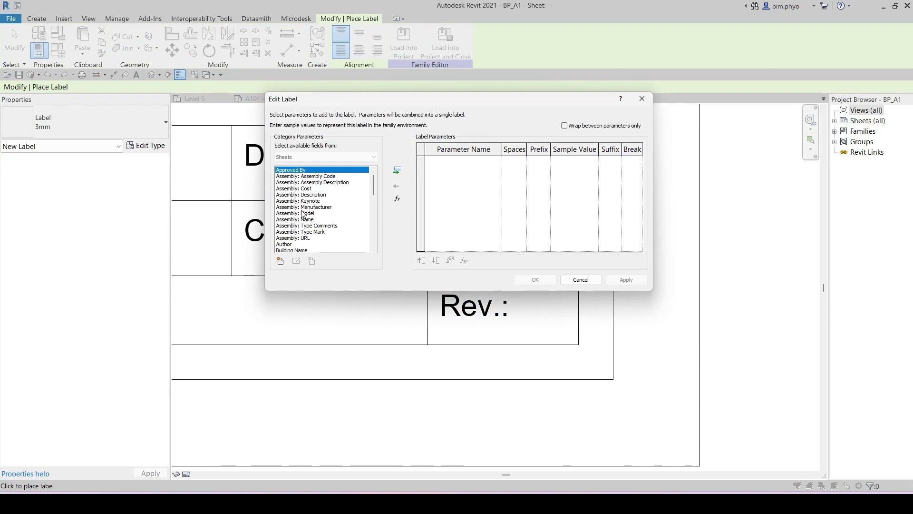
scroll(301, 218, down, 7)
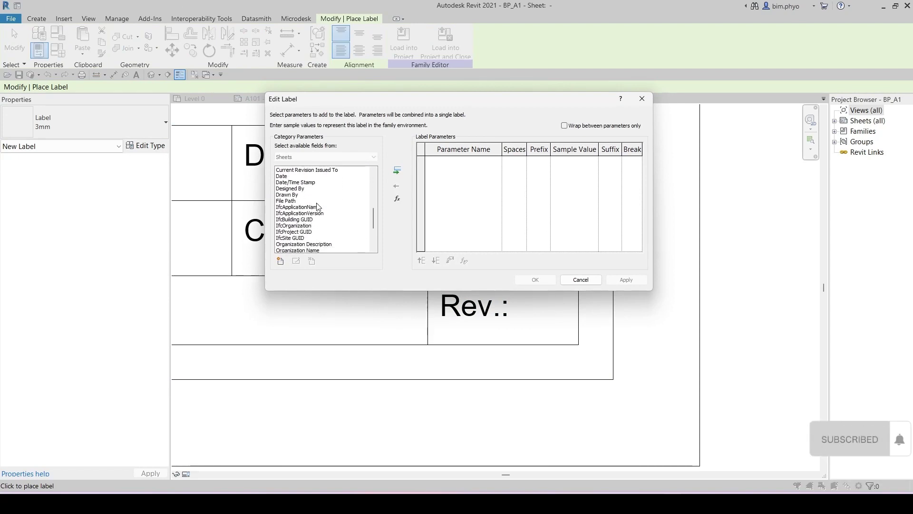
scroll(318, 206, down, 3)
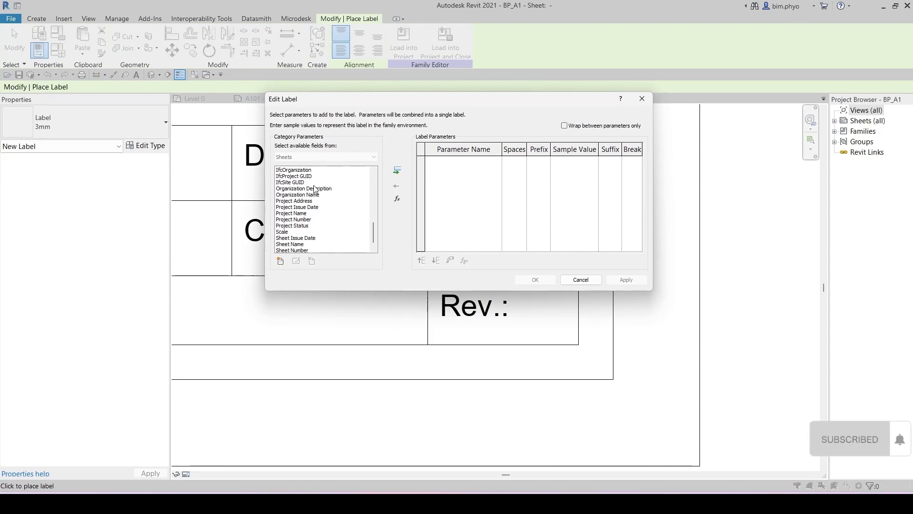
click(280, 261)
click(480, 170)
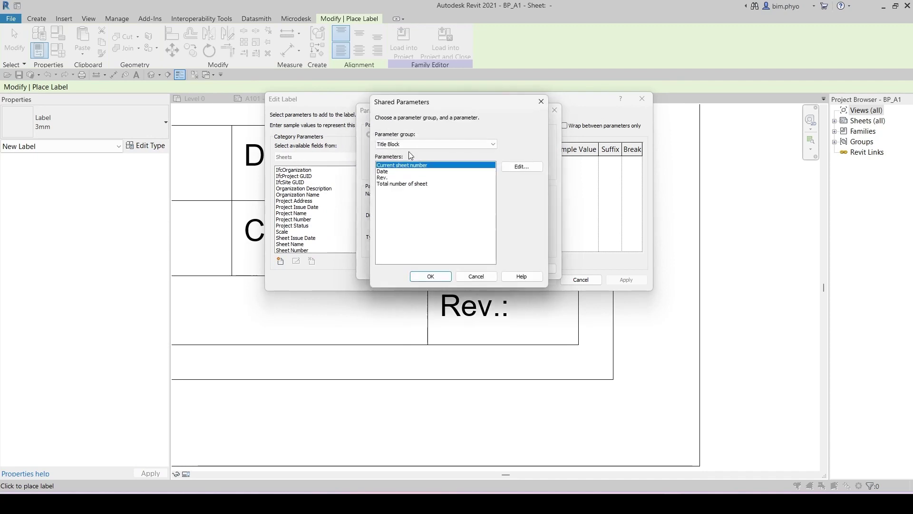
click(383, 178)
click(429, 276)
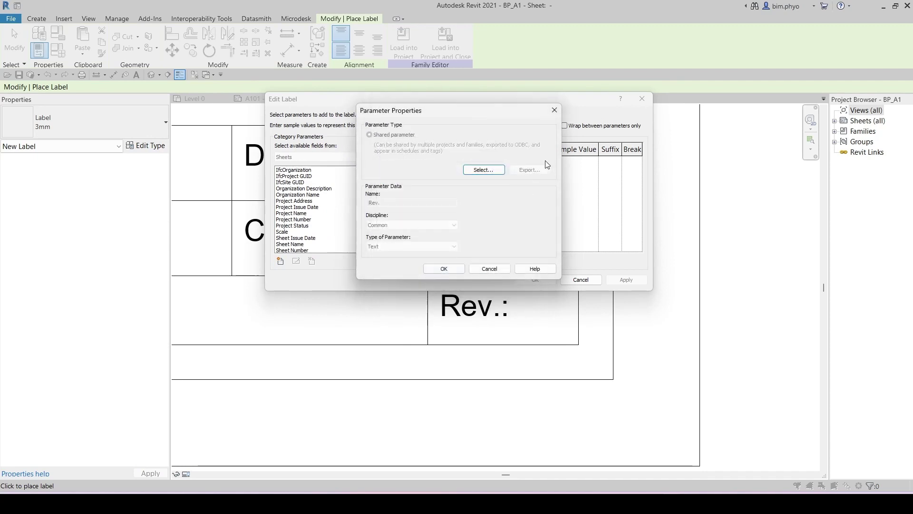
click(454, 269)
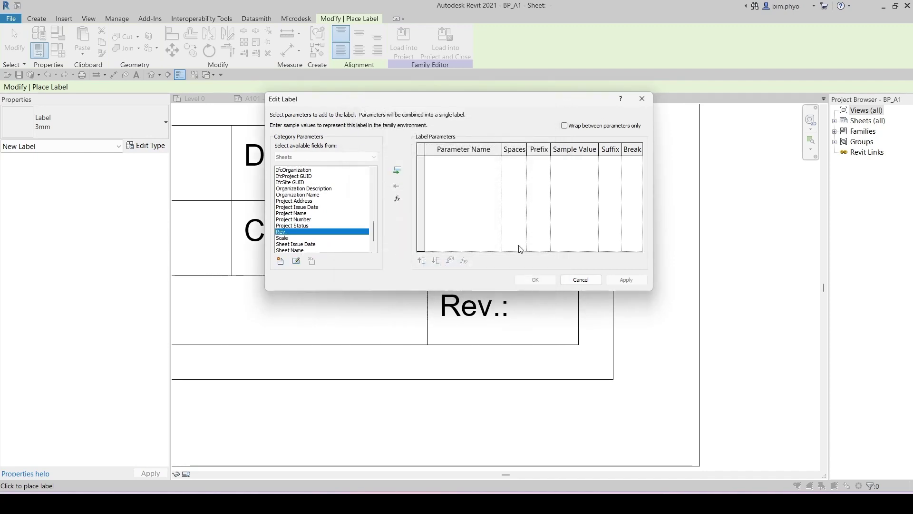
- Assign the Rev. parameter to the label with sample value A and finish placing it
click(397, 170)
click(575, 162)
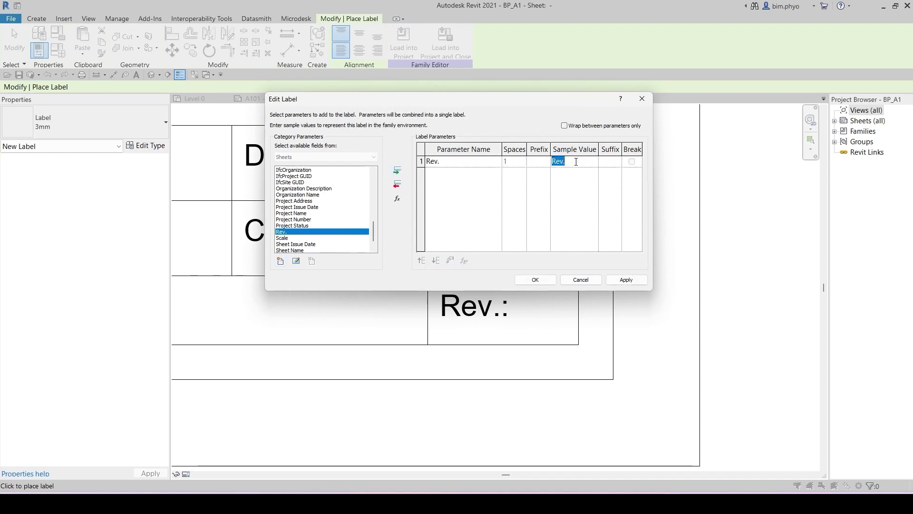
click(536, 282)
key(Escape)
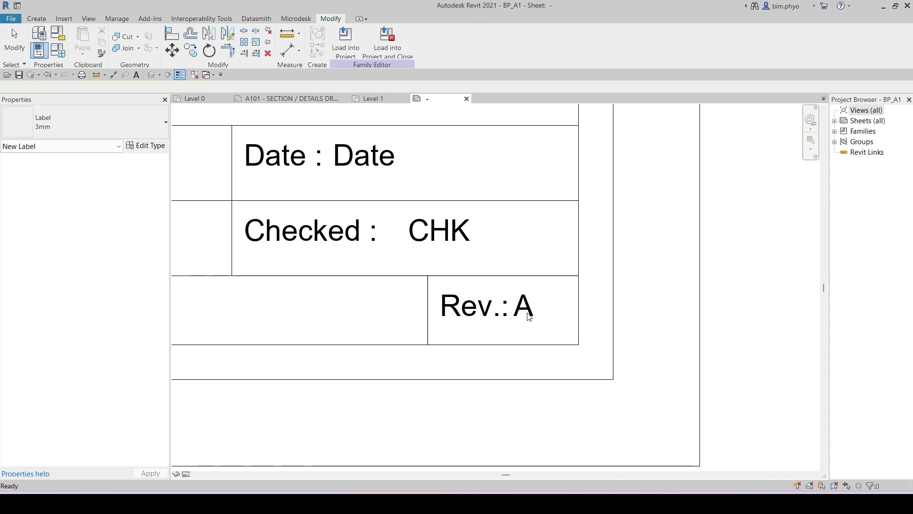
- Shorten the revision label's box so that it fits inside the "Rev.:" cell
click(518, 307)
scroll(503, 310, down, 2)
drag(690, 308, 576, 309)
scroll(505, 314, up, 3)
- Start a new label above the blank line before "Sheet of" and add the Current sheet number shared parameter to its available fields
scroll(597, 332, down, 4)
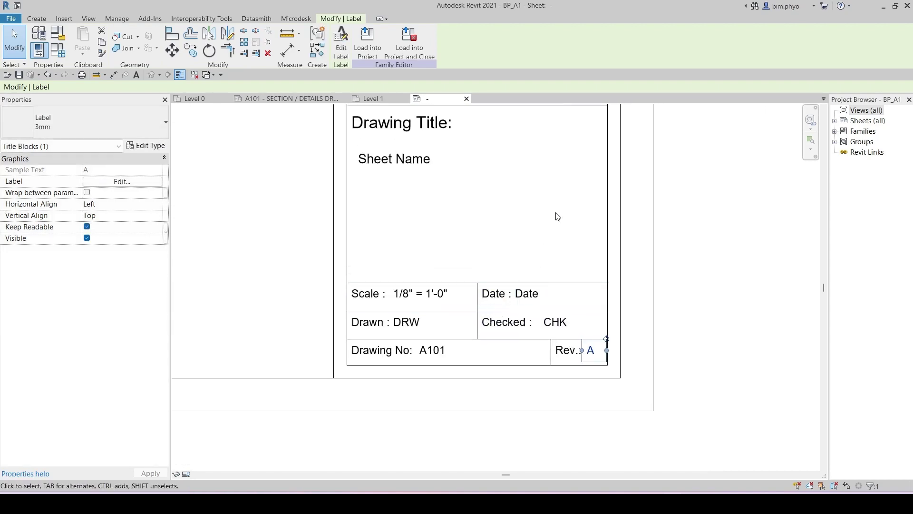
scroll(550, 262, down, 2)
scroll(575, 221, down, 2)
middle_drag(575, 221, 468, 265)
scroll(466, 248, up, 6)
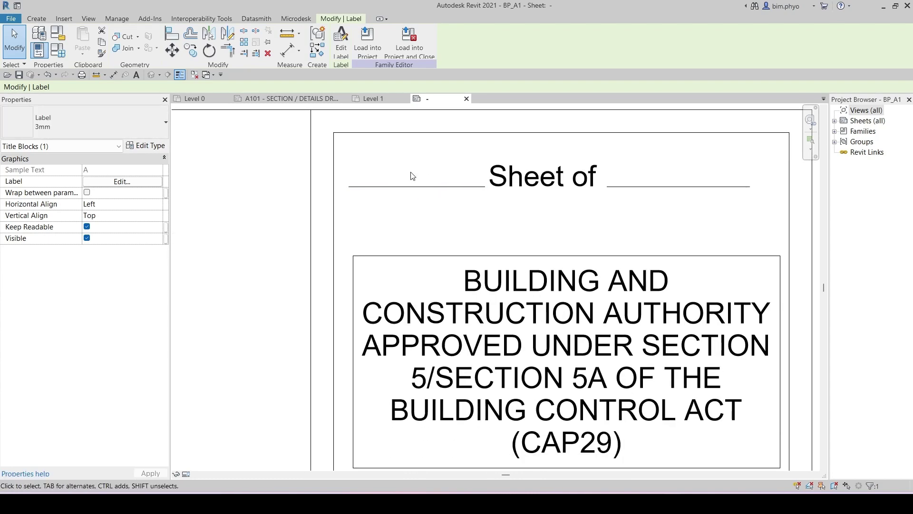
click(36, 18)
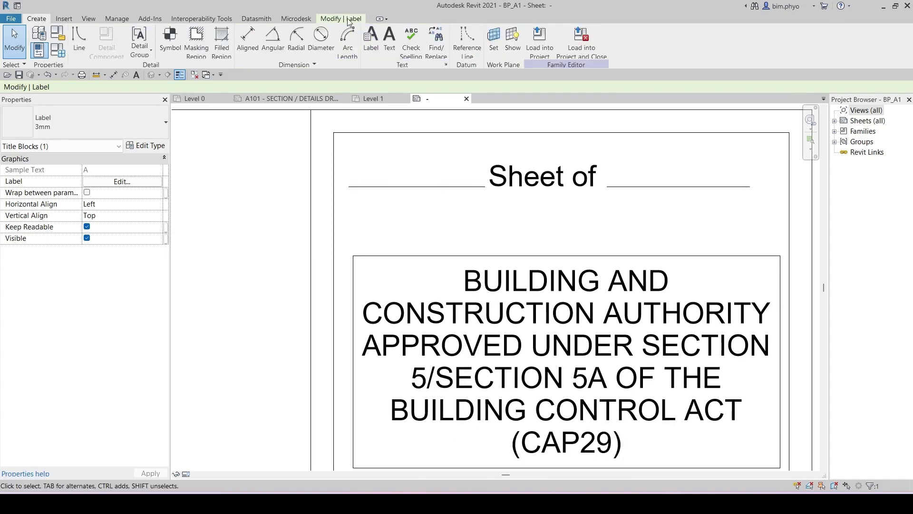
click(370, 42)
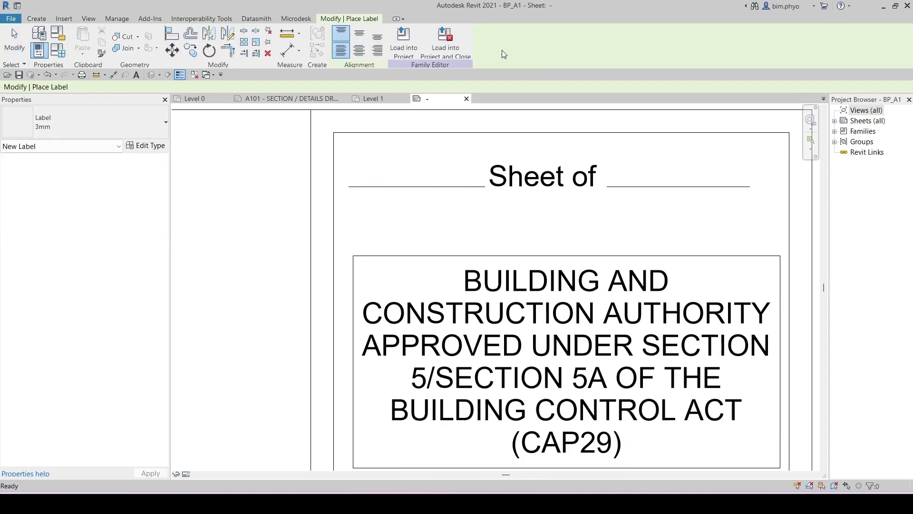
click(359, 167)
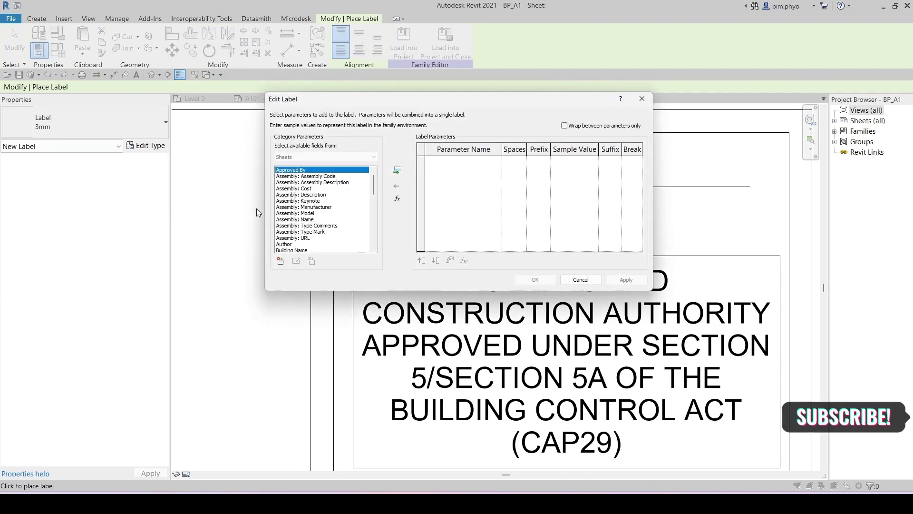
scroll(298, 274, down, 12)
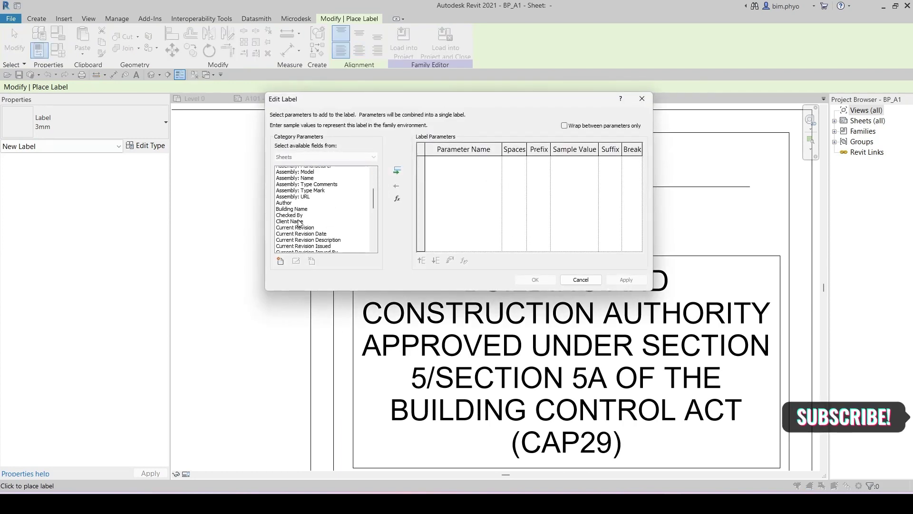
click(280, 261)
click(482, 171)
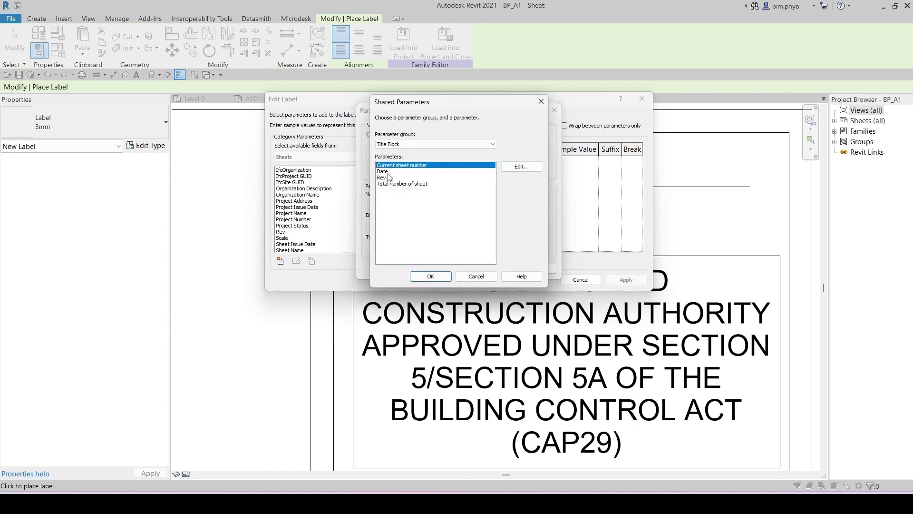
click(431, 277)
click(444, 268)
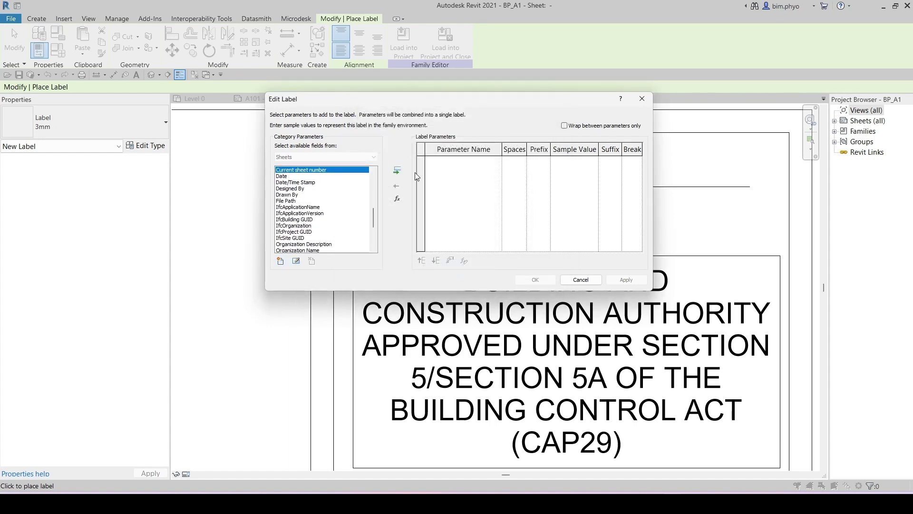
- Assign the Current sheet number parameter to the label with sample value 01 and finish placing it
click(397, 172)
click(597, 161)
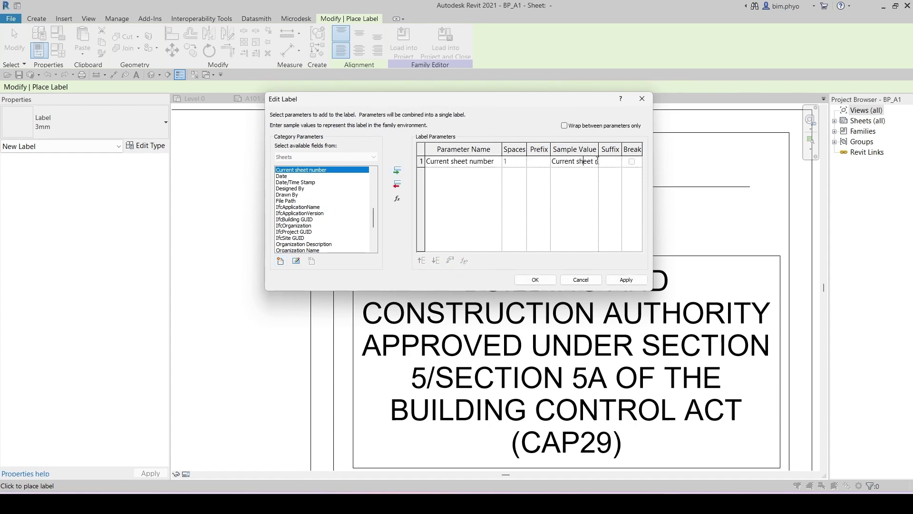
key(ctrl+a)
text(01)
click(533, 280)
key(Escape)
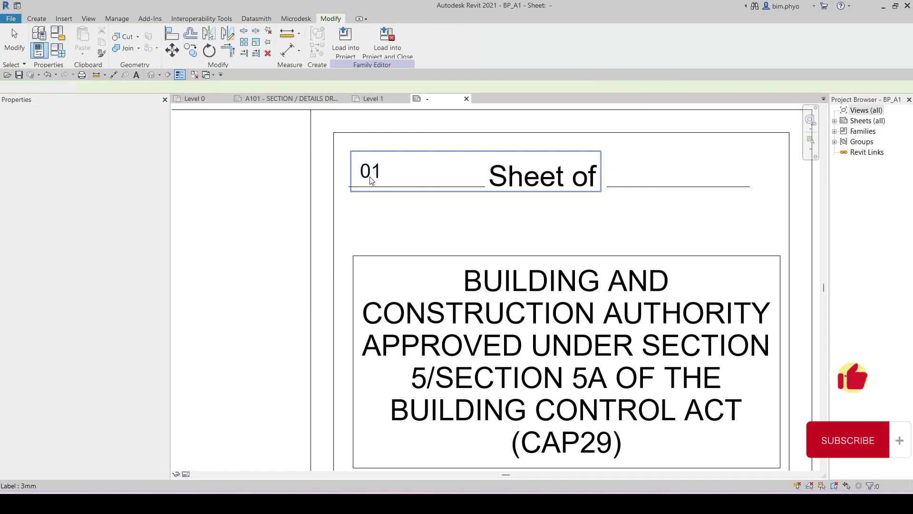
- Shorten the 01 label's box to the length of its line, centre its text horizontally and adjust its position above the line
click(487, 183)
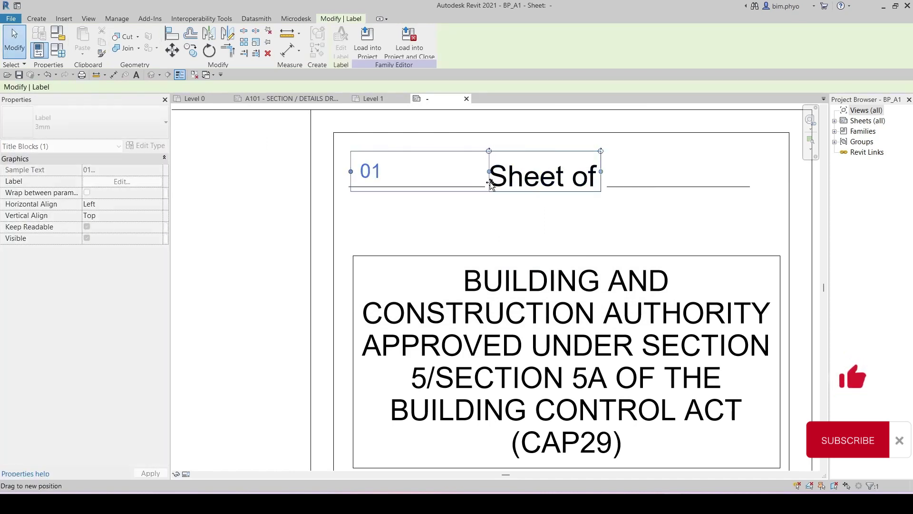
key(Escape)
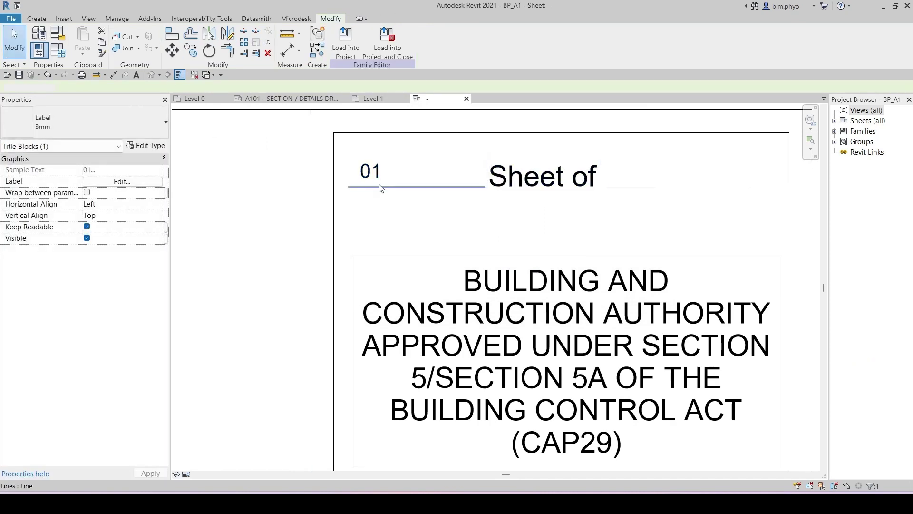
click(372, 165)
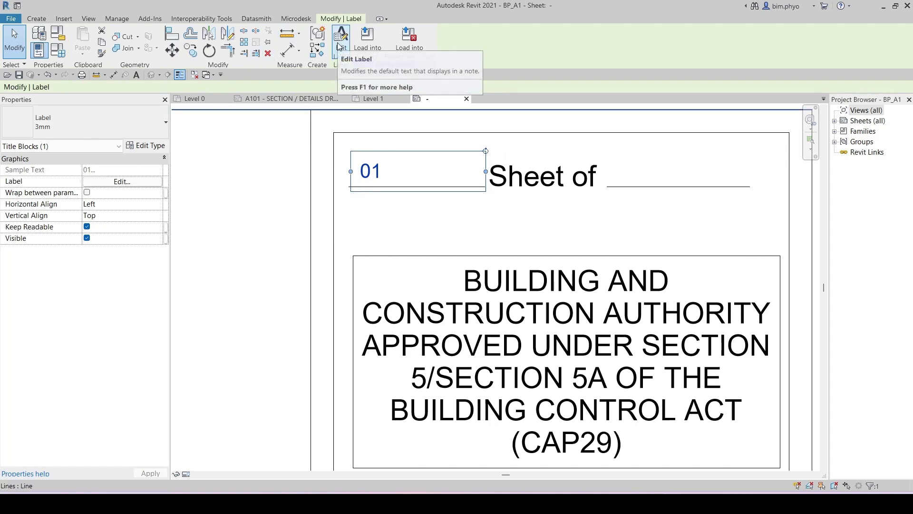
click(125, 204)
click(159, 204)
click(101, 228)
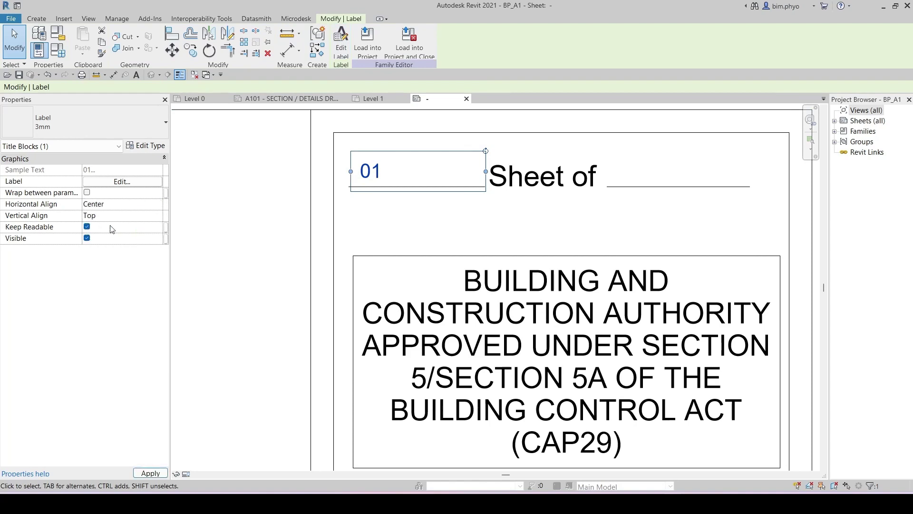
drag(455, 182, 450, 182)
click(443, 214)
middle_drag(443, 214, 410, 229)
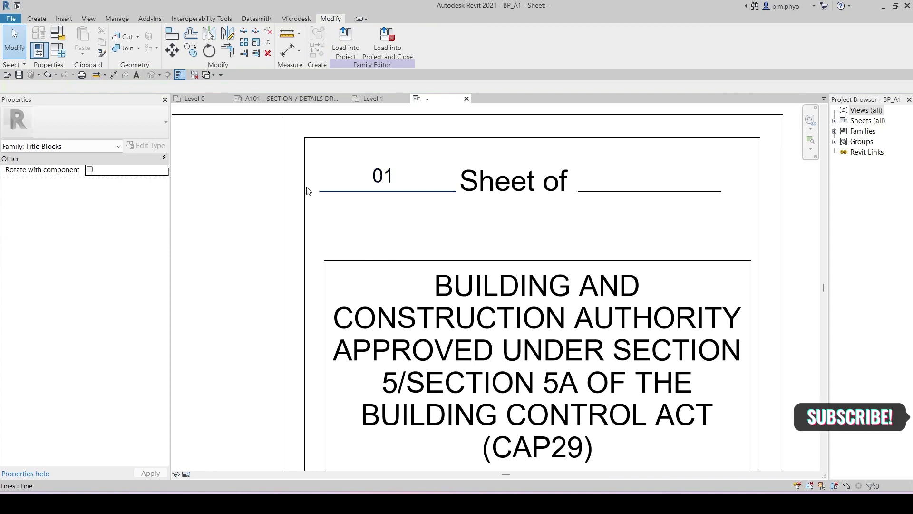
- Start a new label above the blank line after "Sheet of" and add the Total number of sheet shared parameter to its available fields
click(371, 41)
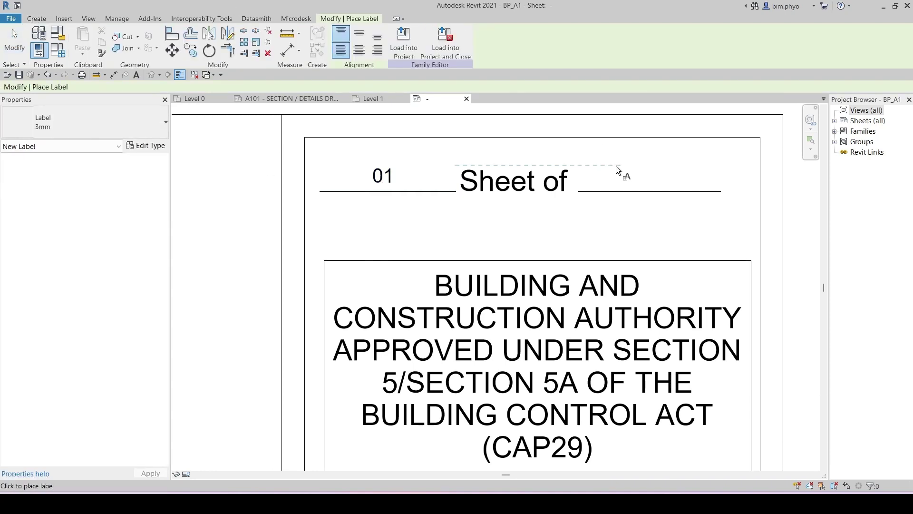
click(615, 166)
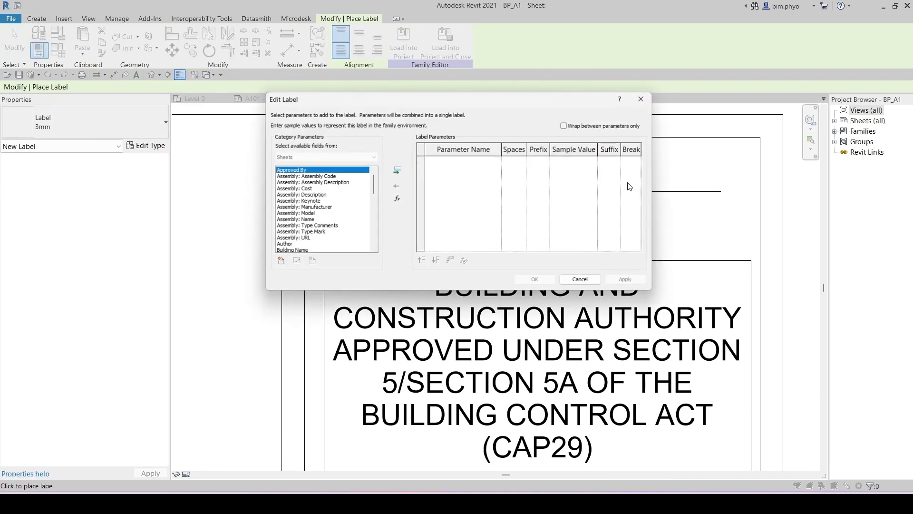
click(280, 261)
click(481, 171)
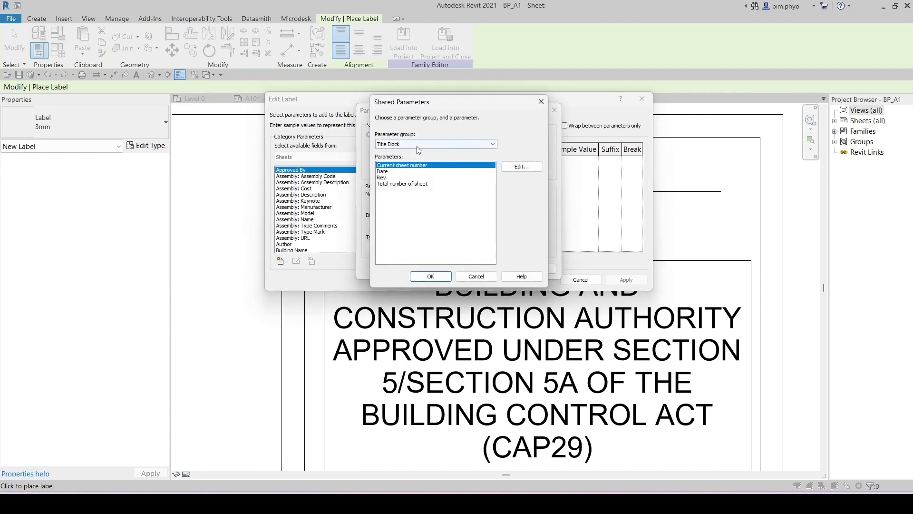
click(407, 184)
click(430, 277)
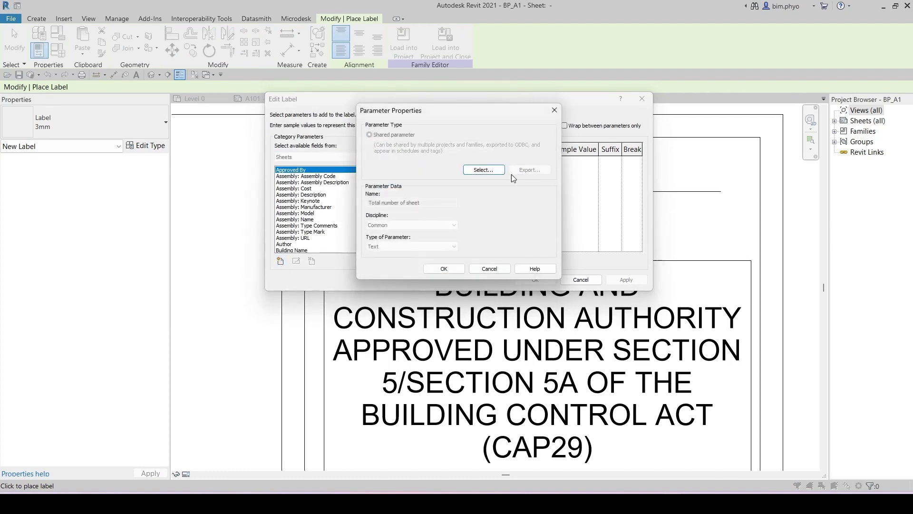
click(448, 272)
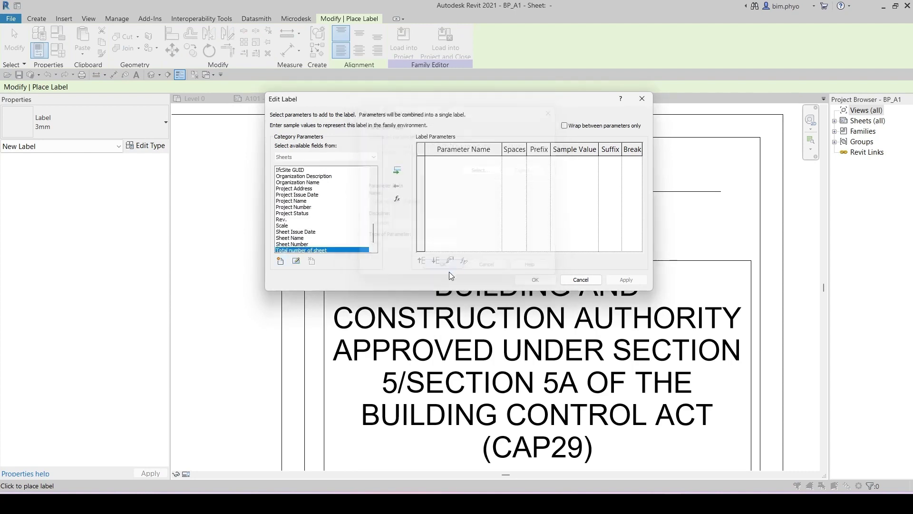
- Assign the Total number of sheet parameter to the label with sample value 100
click(397, 170)
click(571, 163)
key(ctrl+a)
text(100)
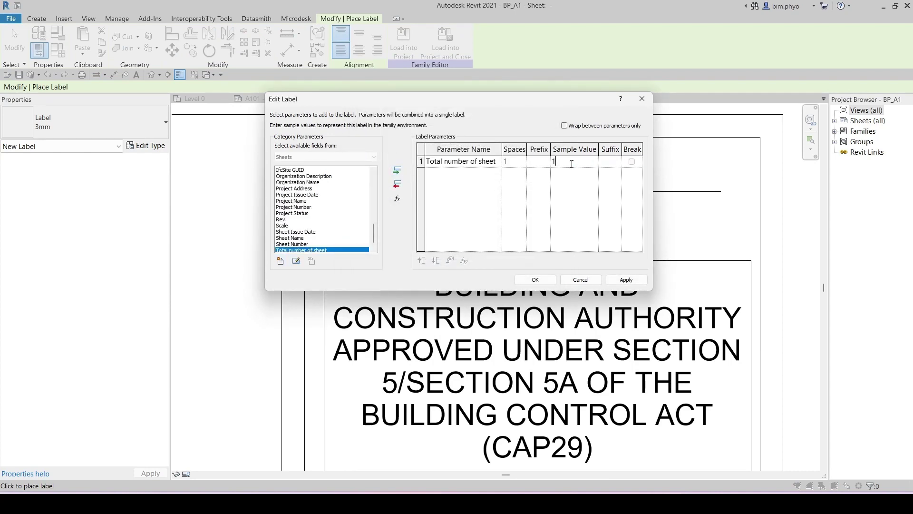
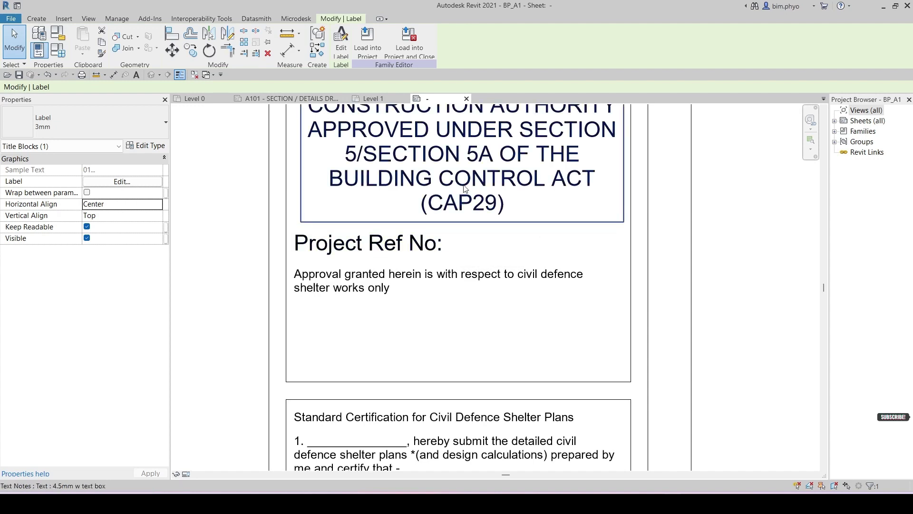
- Place a text note reading "056910234/DE597/238" beside the "Project Ref No:" text
click(36, 18)
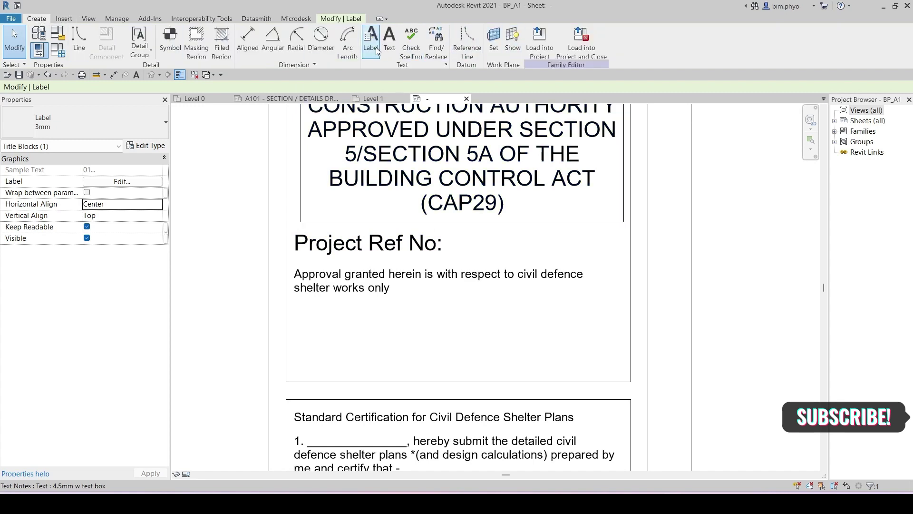
click(389, 40)
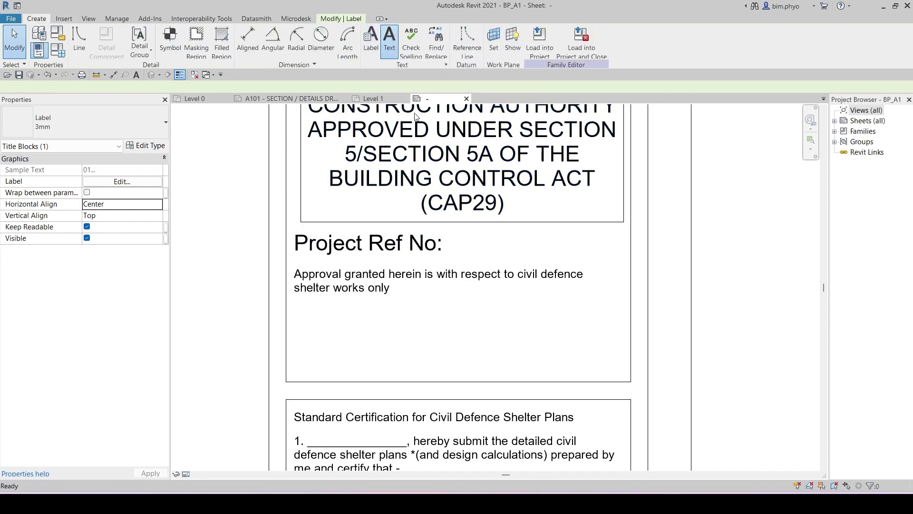
click(452, 234)
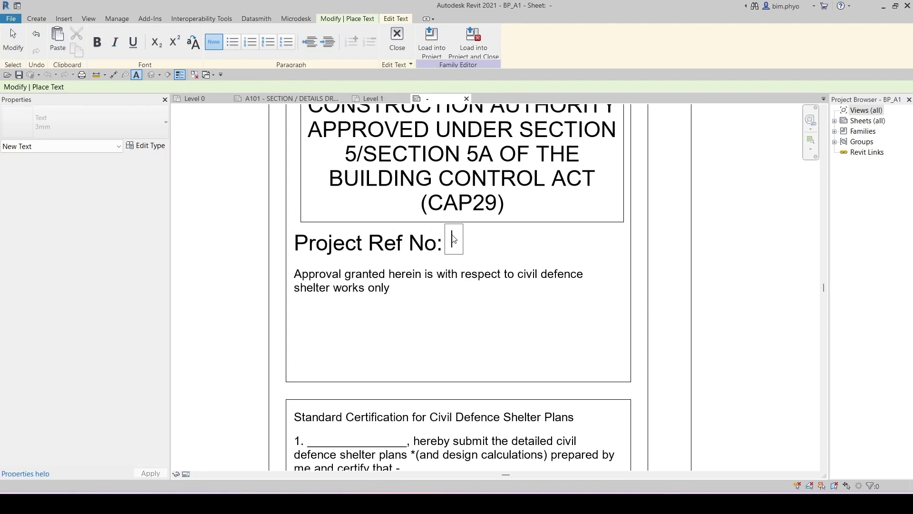
text(056910234)
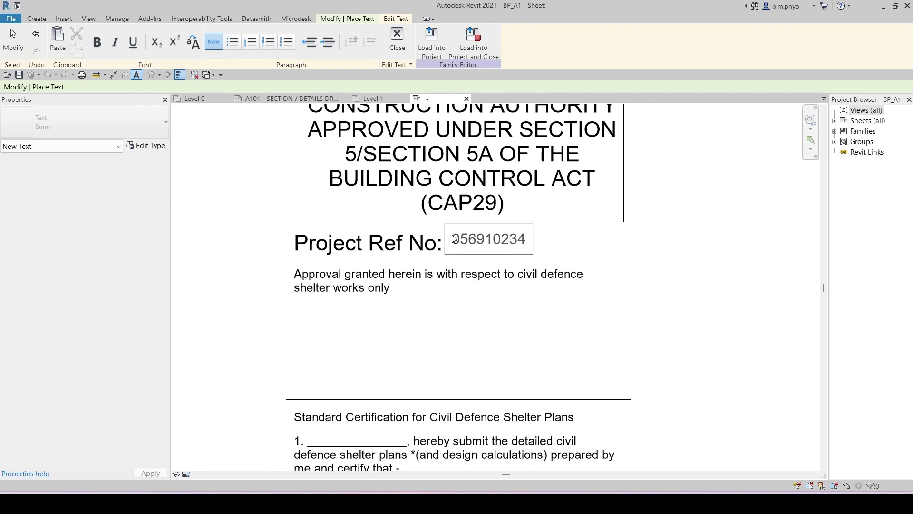
text(/)
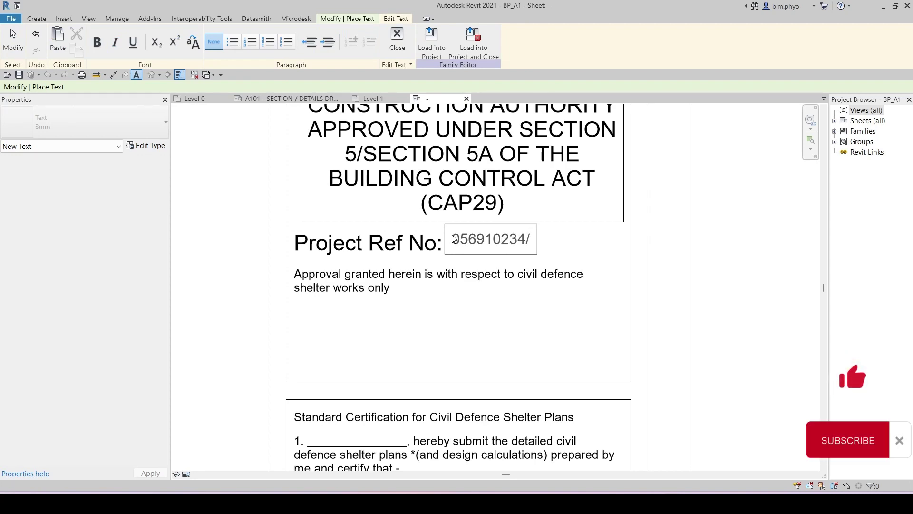
text(DE)
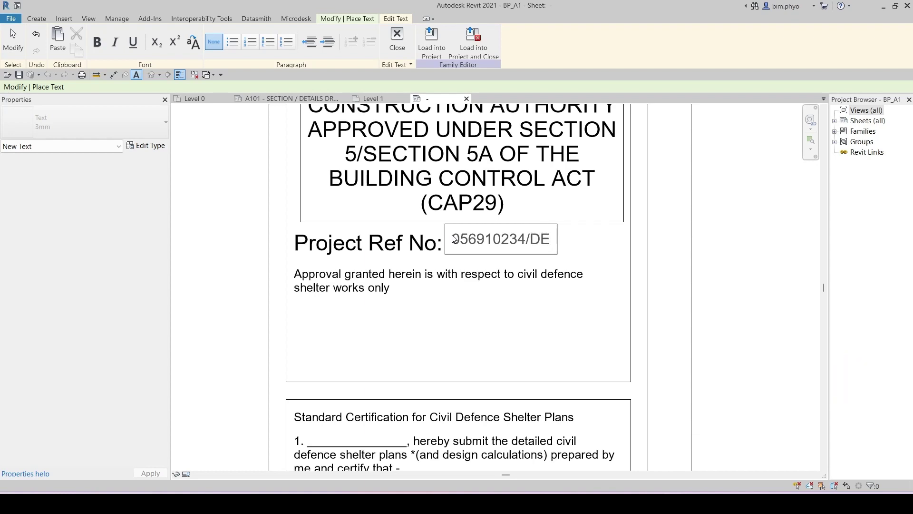
text(597/238)
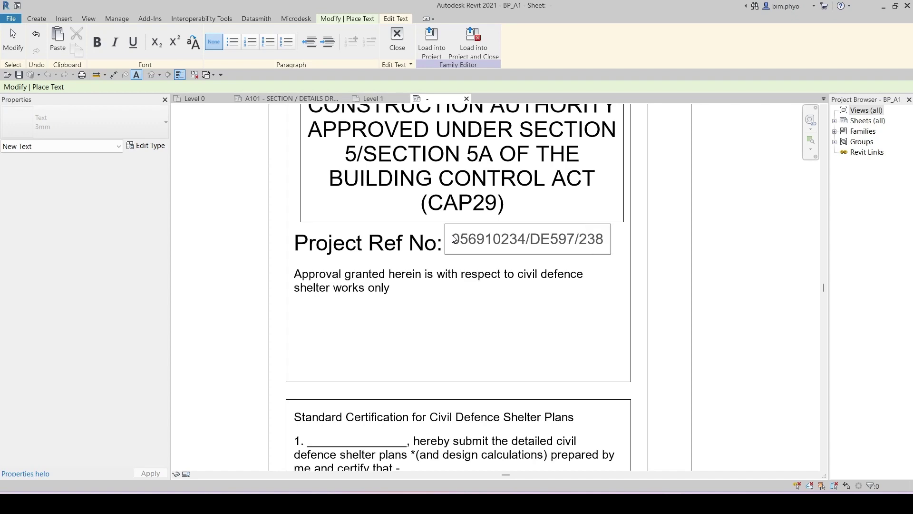
click(509, 302)
key(Escape)
key(Escape)
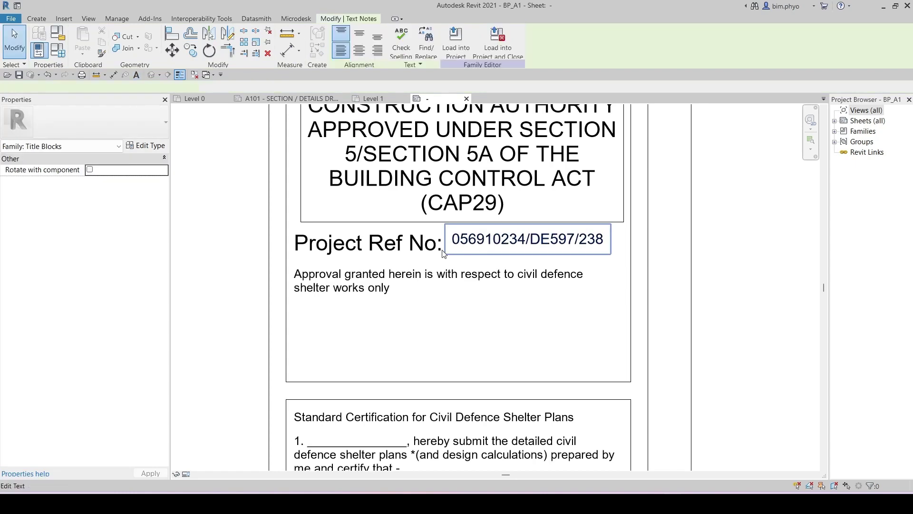
- Move the reference number text slightly down to line it up with the "Project Ref No:" text
scroll(442, 253, up, 2)
click(450, 237)
drag(447, 207, 447, 220)
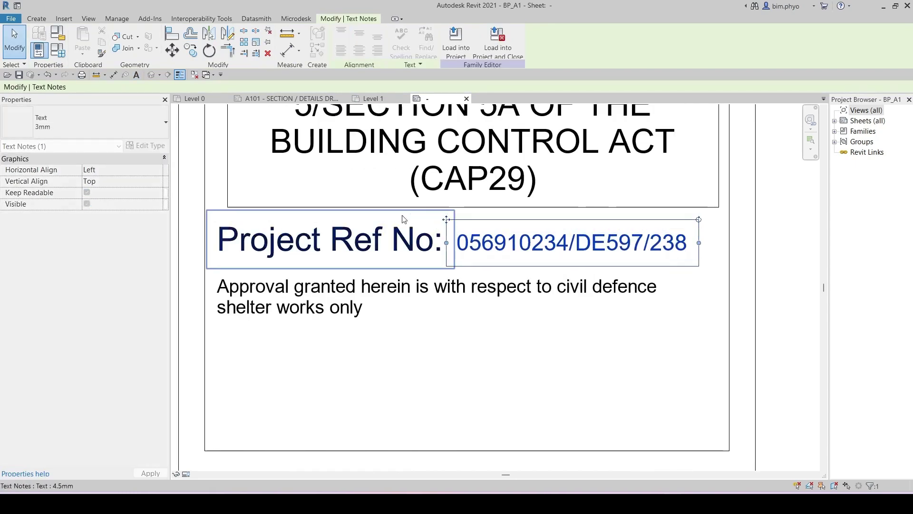
- Try the 4.5mm text type on the project reference number and return it to the 3mm type
click(71, 124)
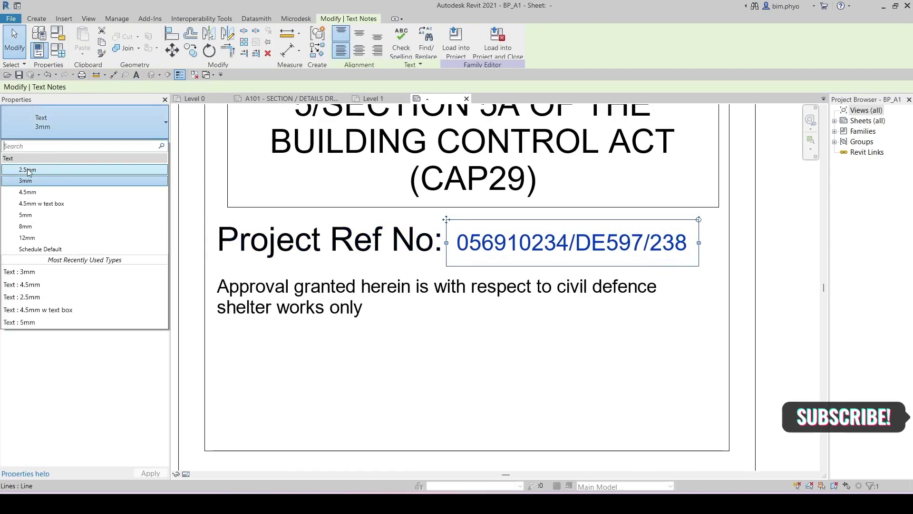
click(27, 192)
click(78, 123)
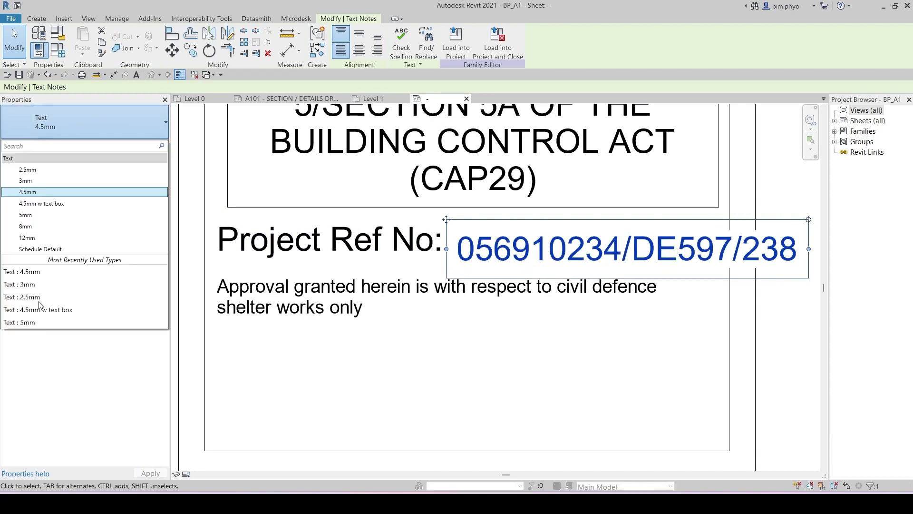
click(29, 181)
key(Escape)
scroll(539, 251, down, 3)
scroll(539, 251, down, 2)
mouse_move(566, 381)
middle_down()
mouse_move(650, 367)
mouse_move(614, 294)
mouse_move(547, 219)
middle_up()
scroll(608, 295, up, 3)
click(514, 189)
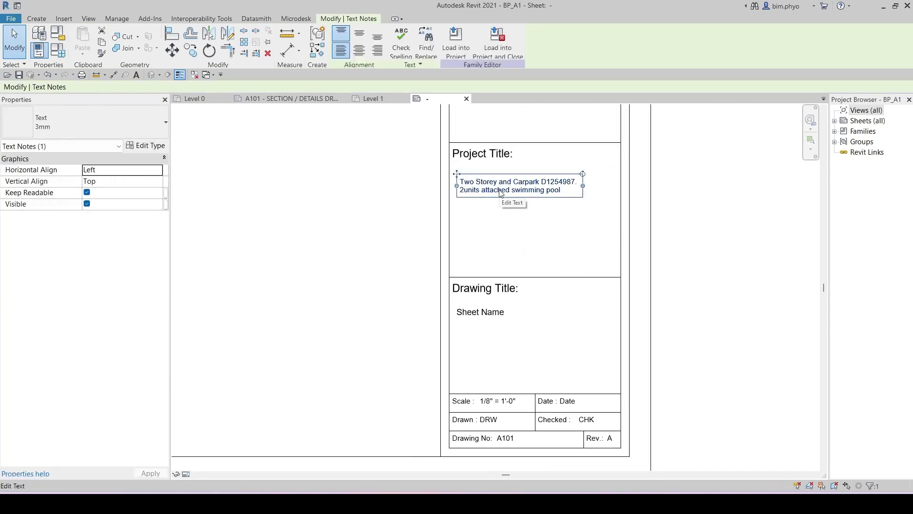
mouse_move(501, 193)
middle_down()
mouse_move(604, 271)
mouse_move(546, 436)
mouse_move(469, 342)
middle_up()
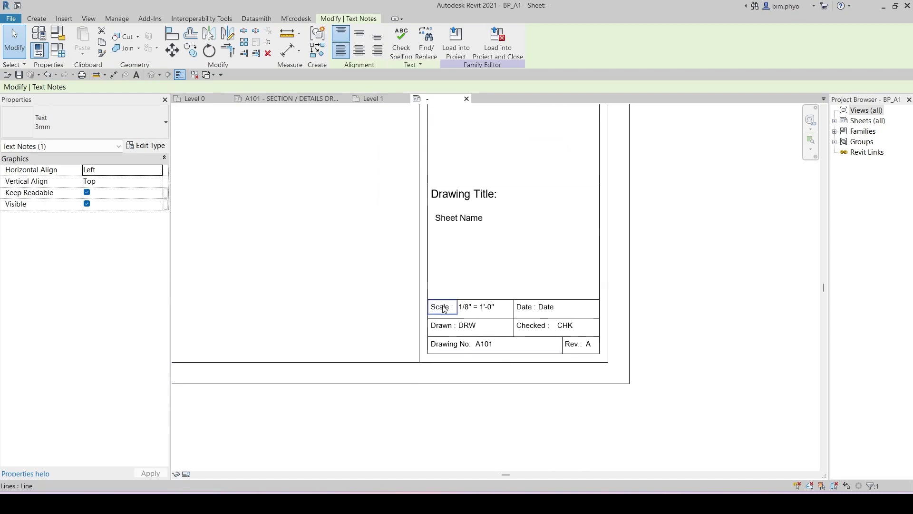
- Save the title block family and load it into the project, overwriting the existing version and its parameter values
scroll(474, 301, down, 5)
middle_drag(475, 301, 507, 352)
key(Escape)
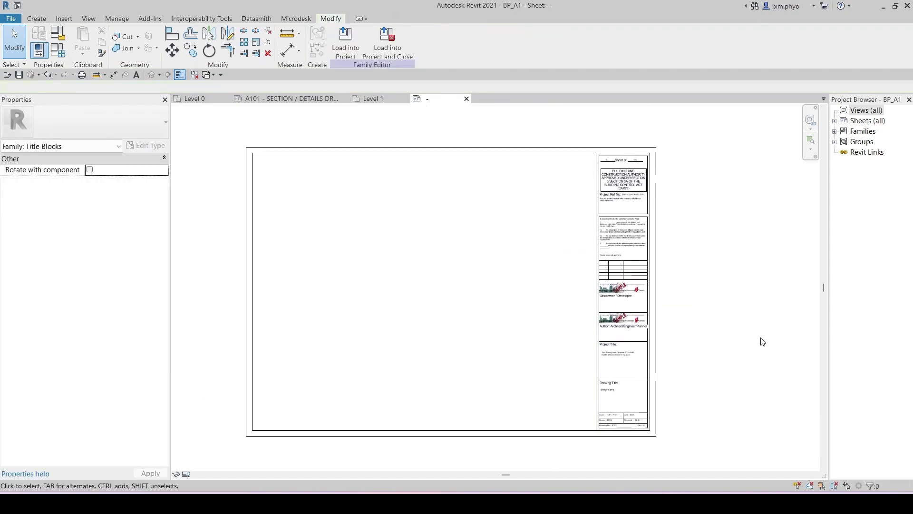
key(ctrl+s)
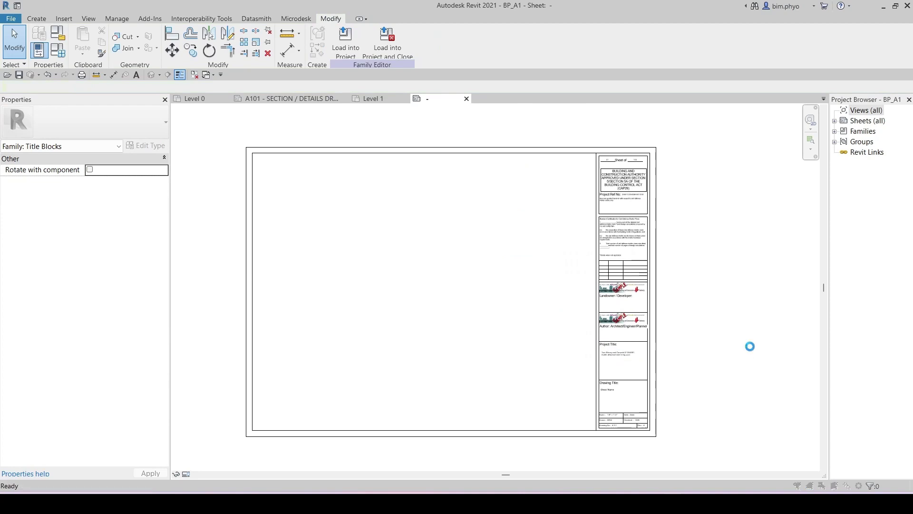
click(428, 256)
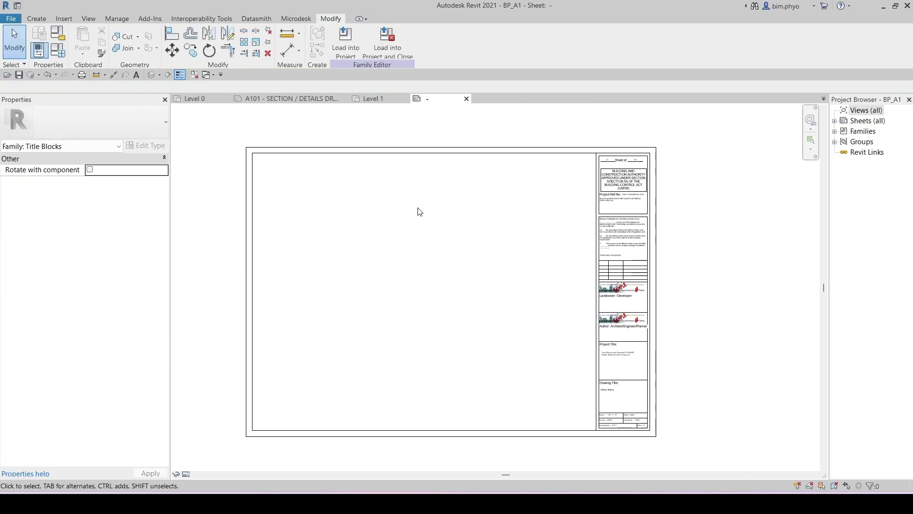
click(399, 52)
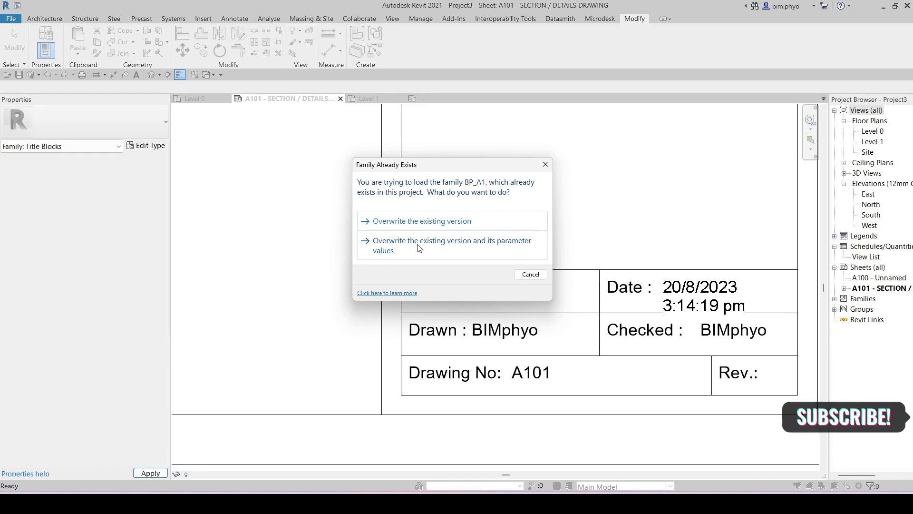
click(418, 246)
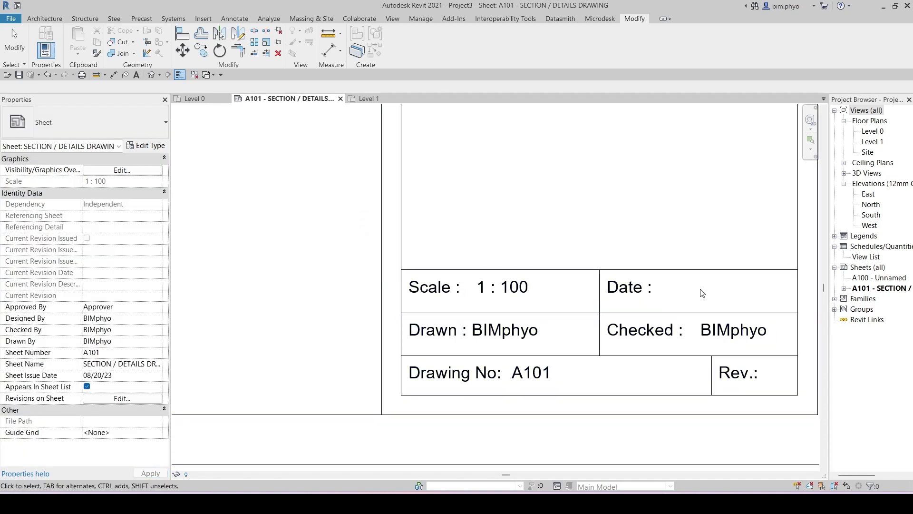
- Try editing the Drawn and Drawing No values directly in the title block placed on sheet A101
click(758, 386)
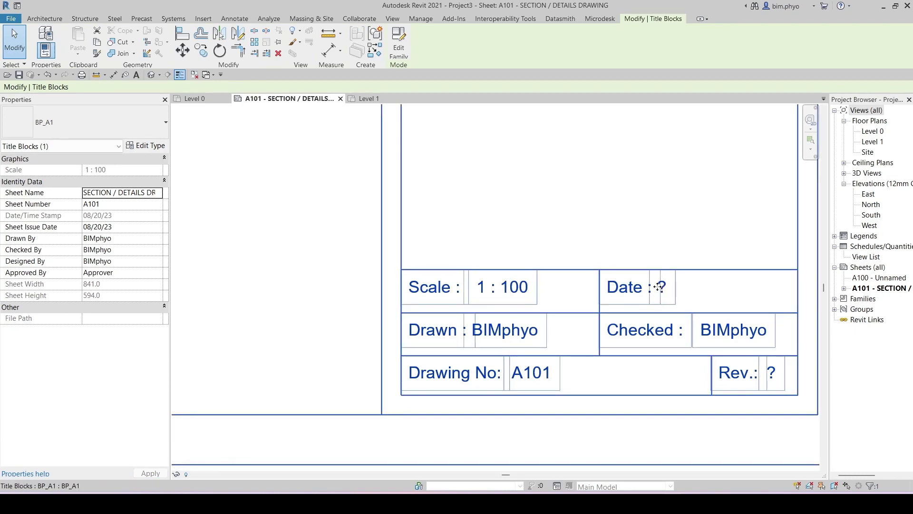
click(507, 333)
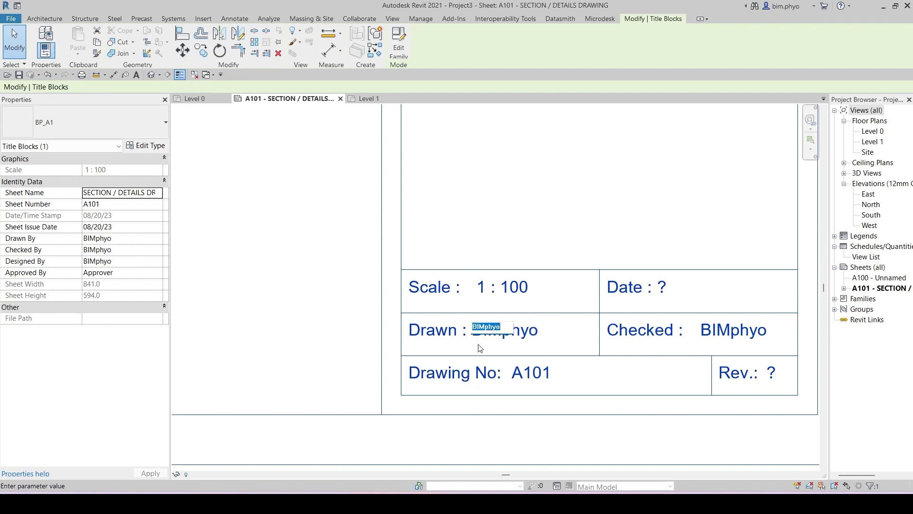
click(496, 370)
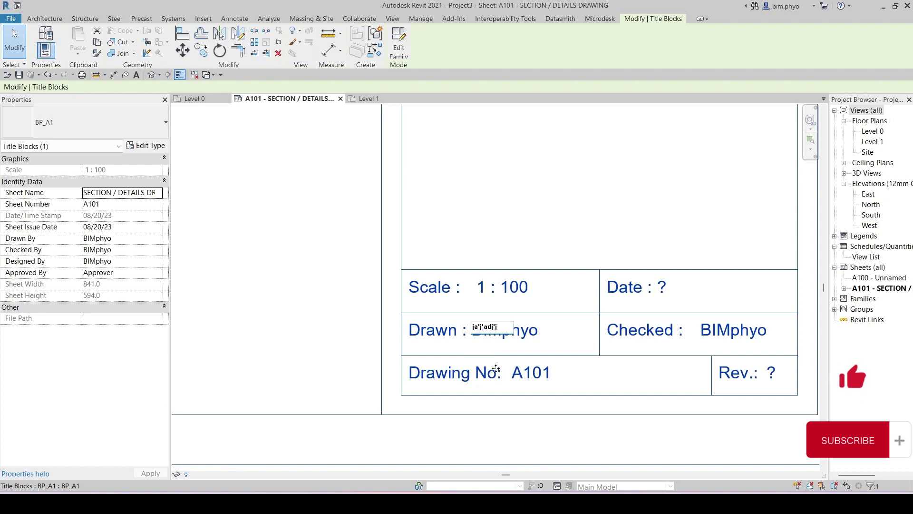
key(Escape)
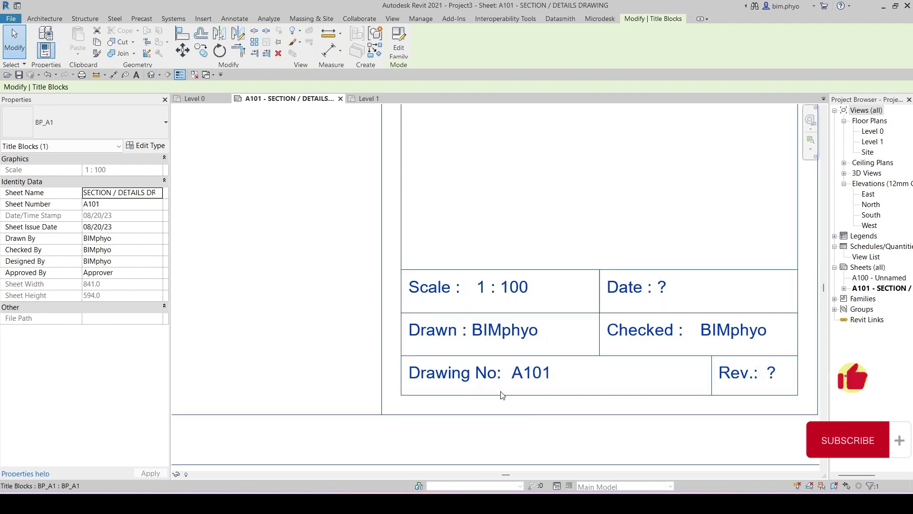
double_click(545, 383)
text(a'dj'ajg'jagjp)
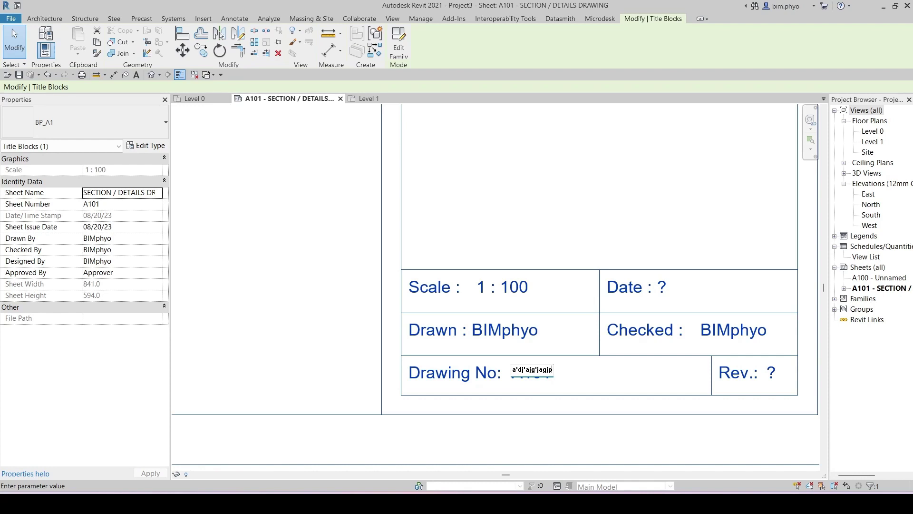
key(Escape)
key(Escape)
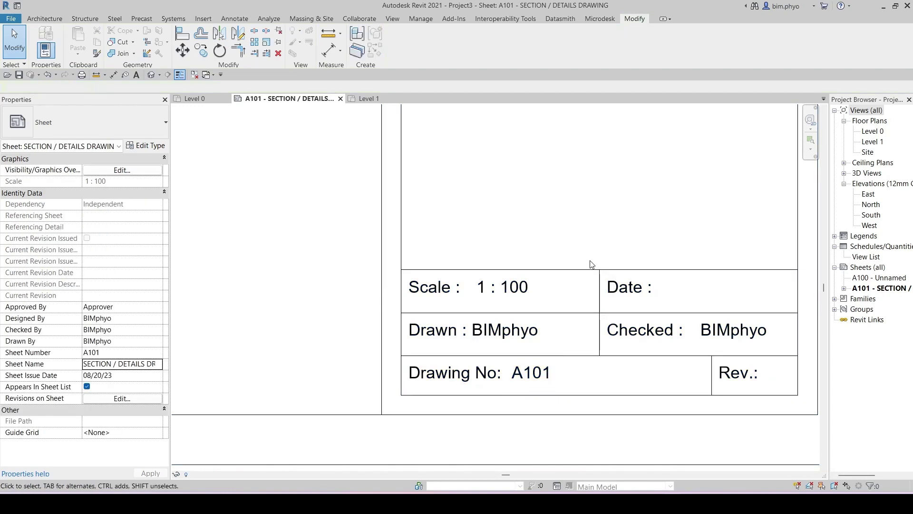
- Examine the label fields on both sides of the "Sheet of" text in the placed title block
scroll(592, 261, down, 2)
mouse_move(592, 114)
middle_down()
mouse_move(564, 366)
mouse_move(581, 295)
mouse_move(581, 456)
middle_up()
scroll(477, 218, up, 4)
click(506, 321)
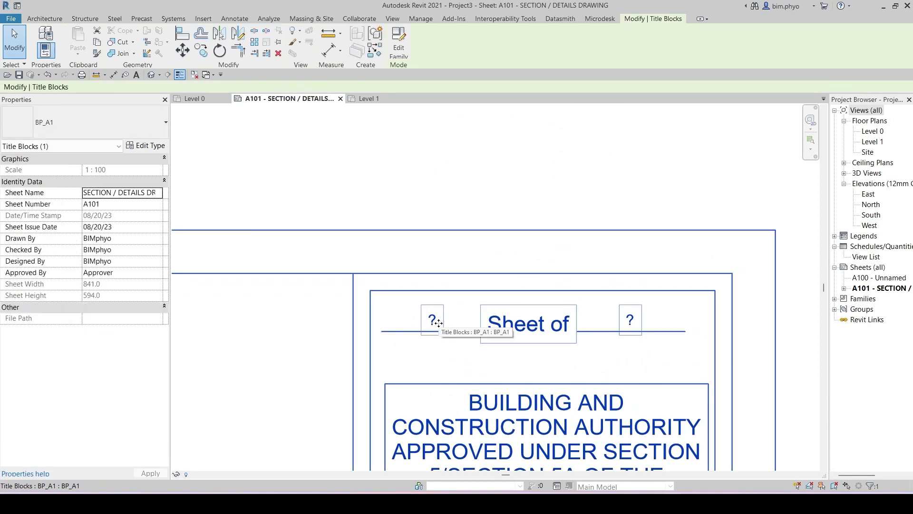
scroll(438, 323, down, 5)
key(Escape)
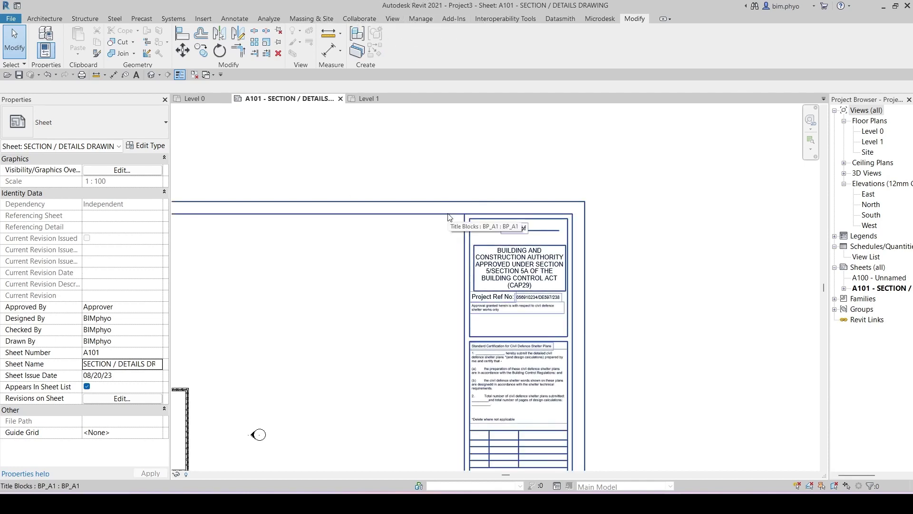
- Review the project parameters list and the shared parameters in the Title Block group
click(419, 20)
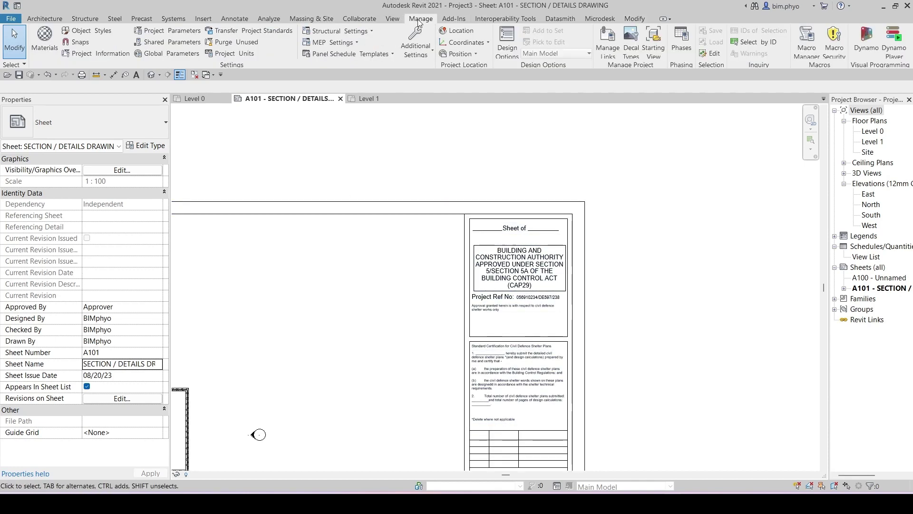
click(166, 34)
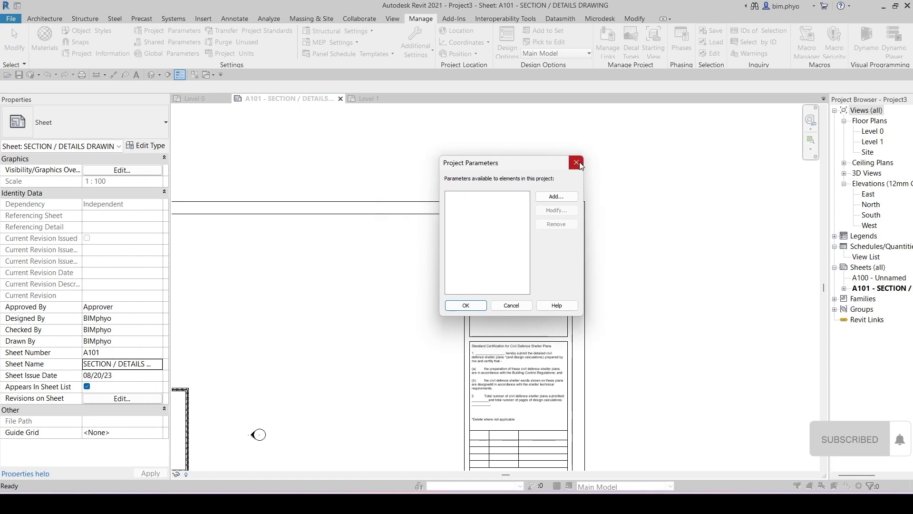
click(522, 171)
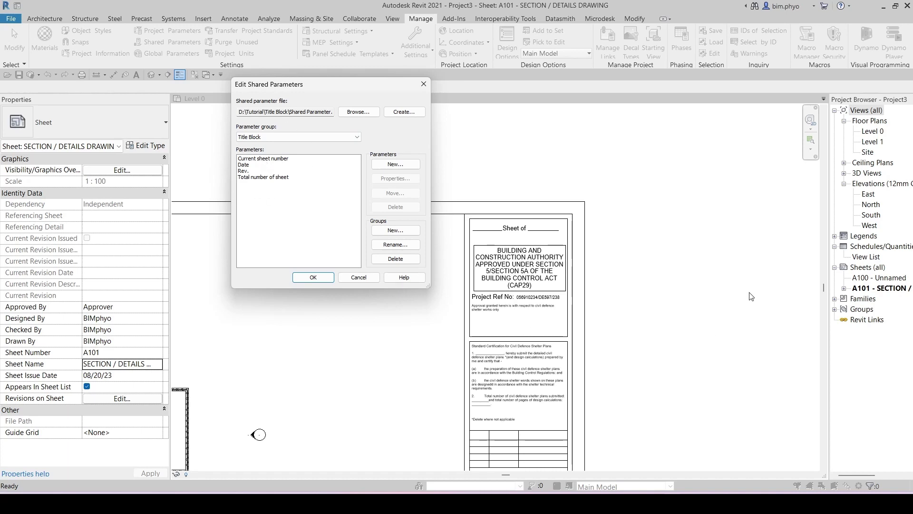
click(429, 87)
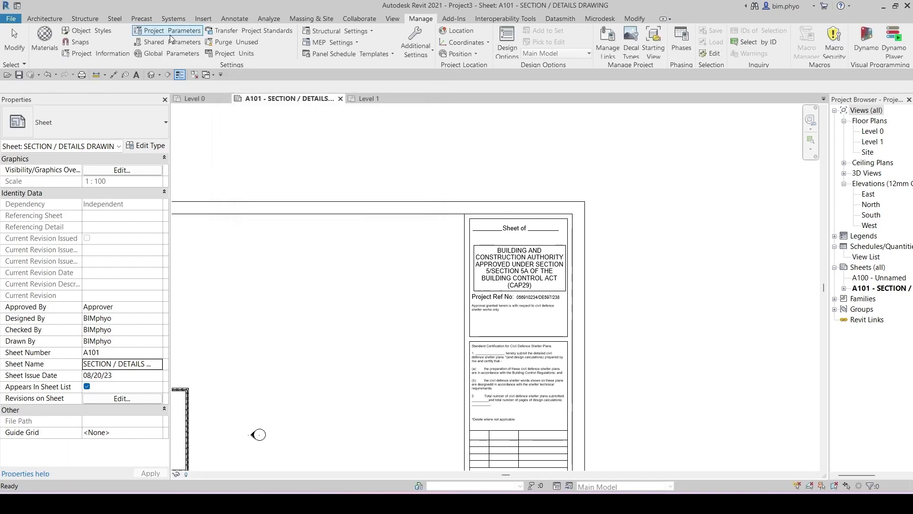
click(169, 30)
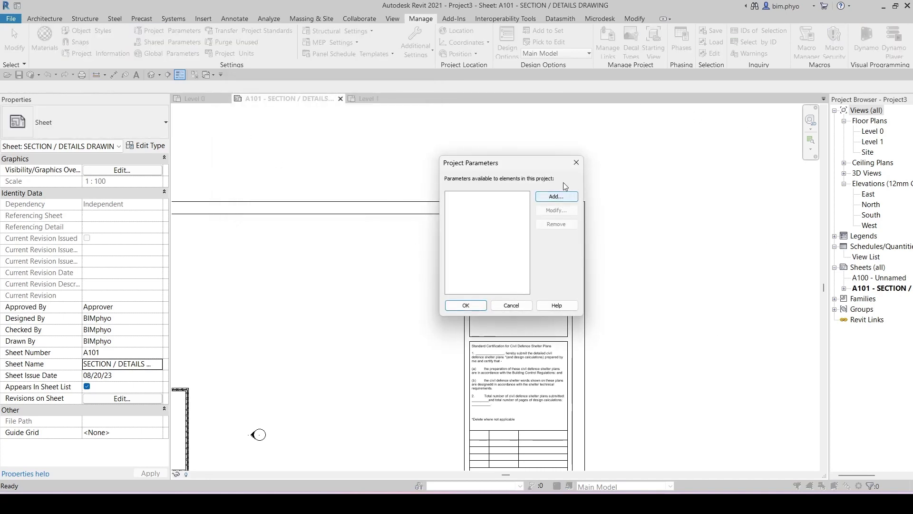
click(576, 163)
click(523, 252)
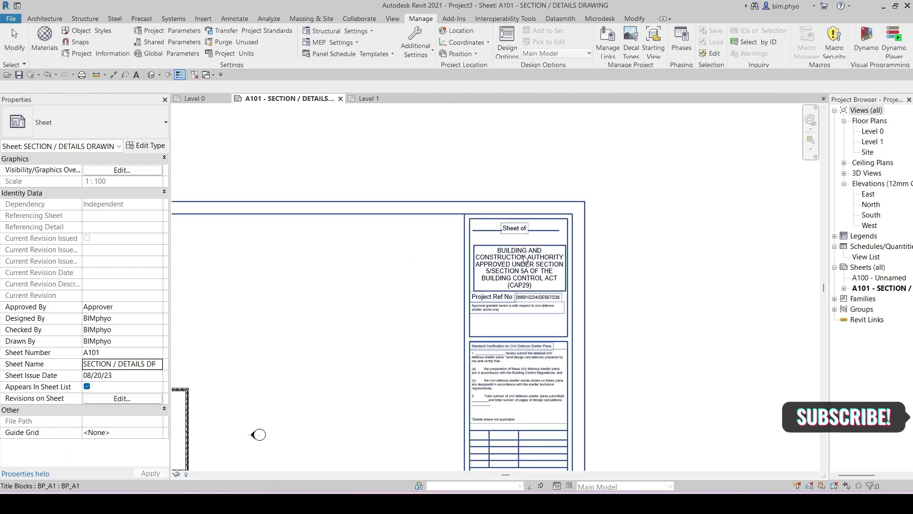
click(284, 153)
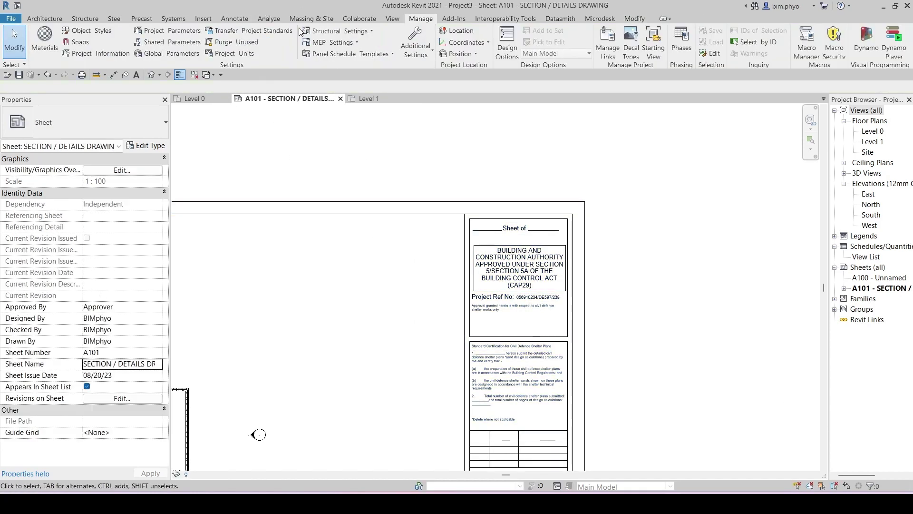
- Compare the shared parameters of the Title Block group with the Date, Rev. and sheet number fields on the sheet
click(157, 42)
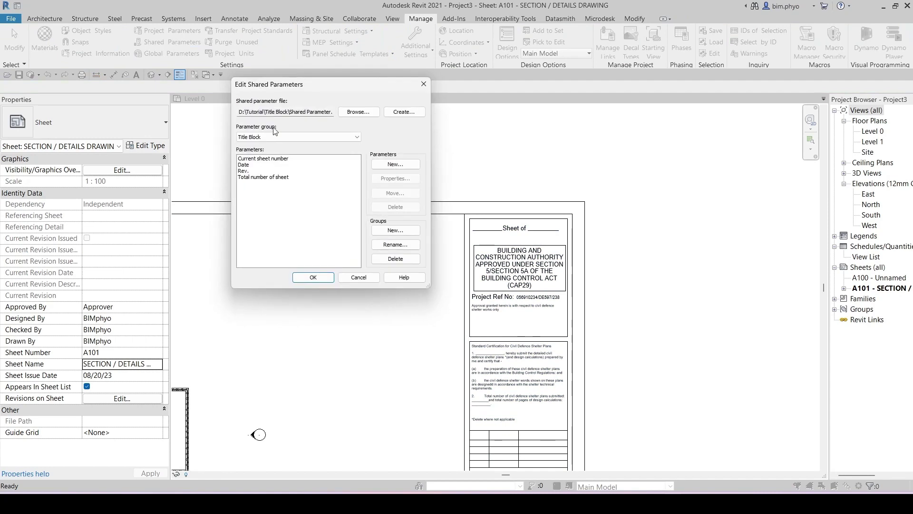
click(265, 159)
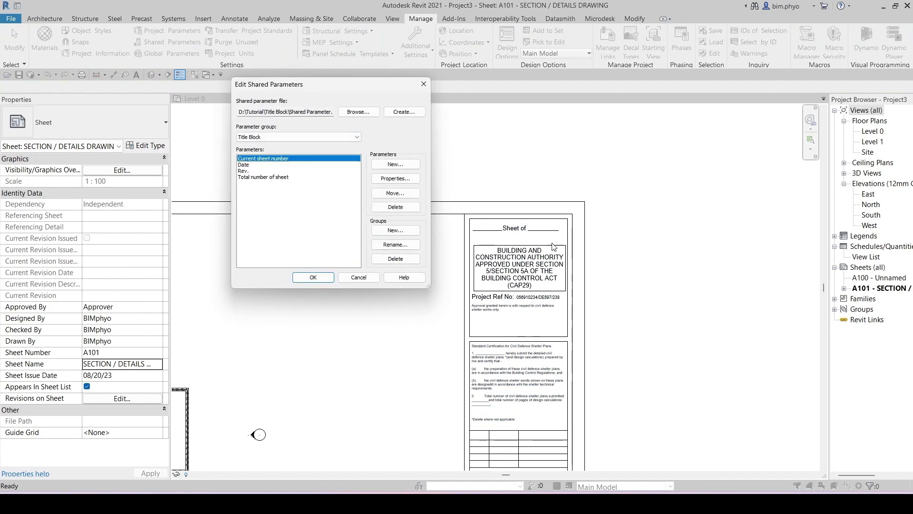
key(Escape)
scroll(624, 215, down, 2)
middle_drag(618, 191, 624, 215)
scroll(564, 363, up, 6)
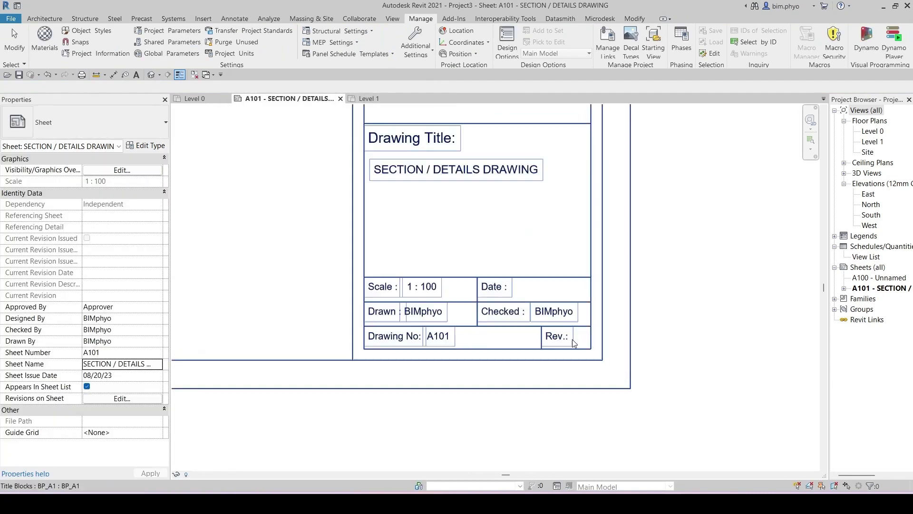
click(157, 42)
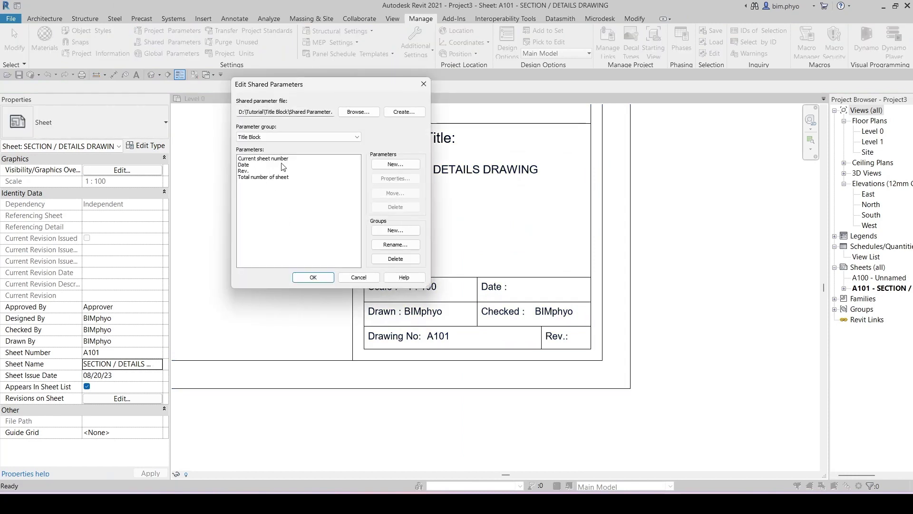
key(Escape)
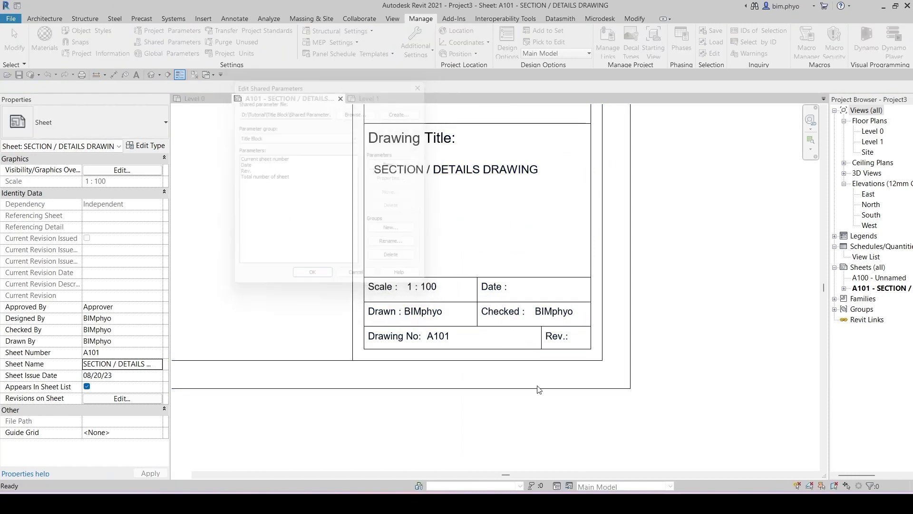
scroll(577, 237, down, 5)
scroll(578, 256, down, 2)
middle_drag(595, 266, 597, 294)
scroll(598, 277, down, 1)
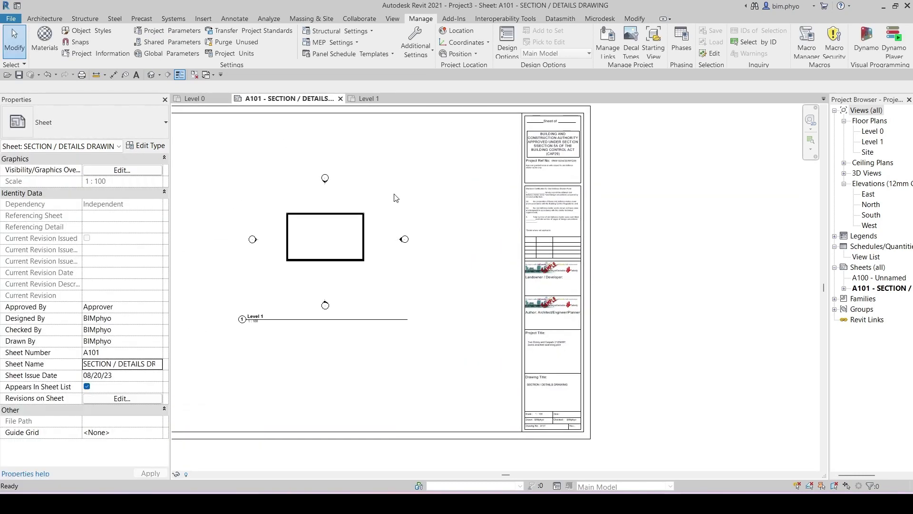
- Go through the Total number of sheet, Date and Rev. entries in the shared parameter file
click(166, 42)
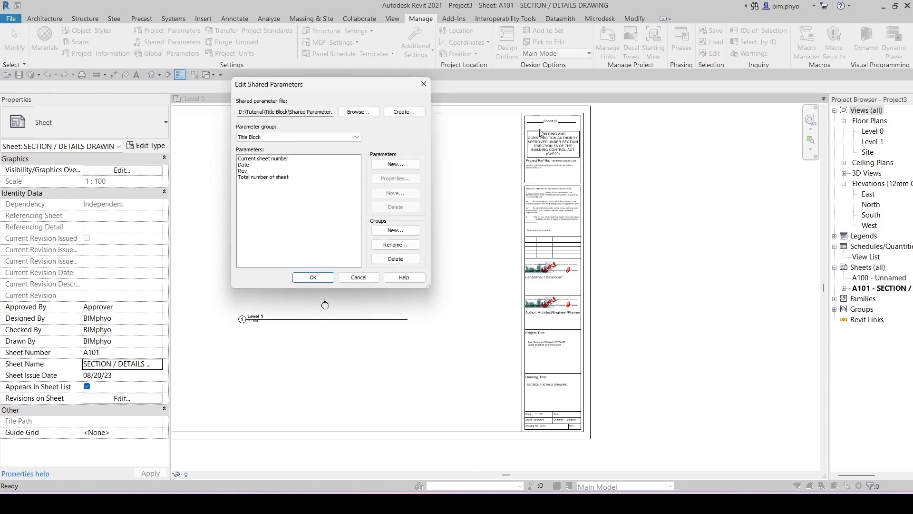
click(254, 179)
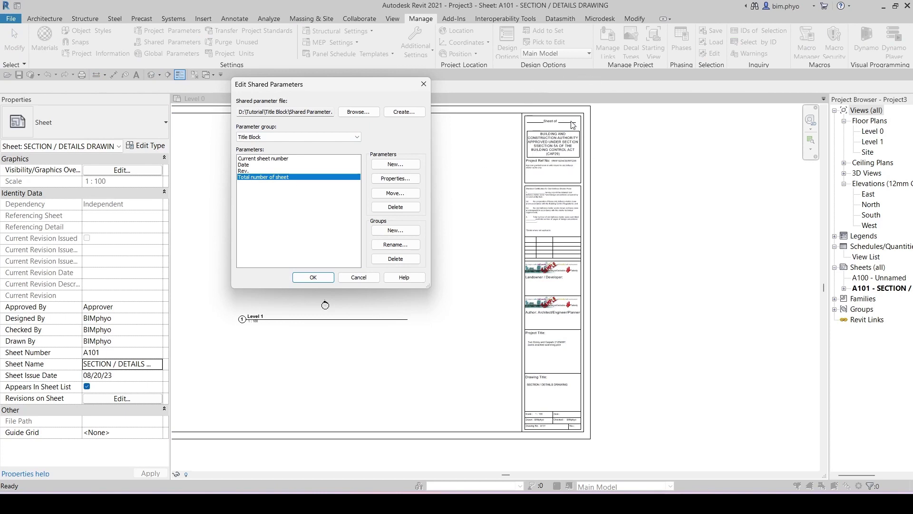
click(247, 165)
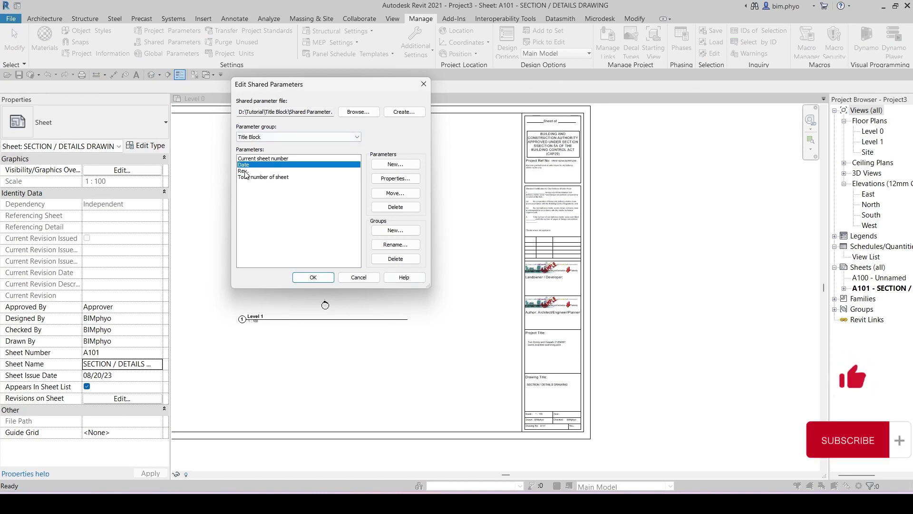
key(Down)
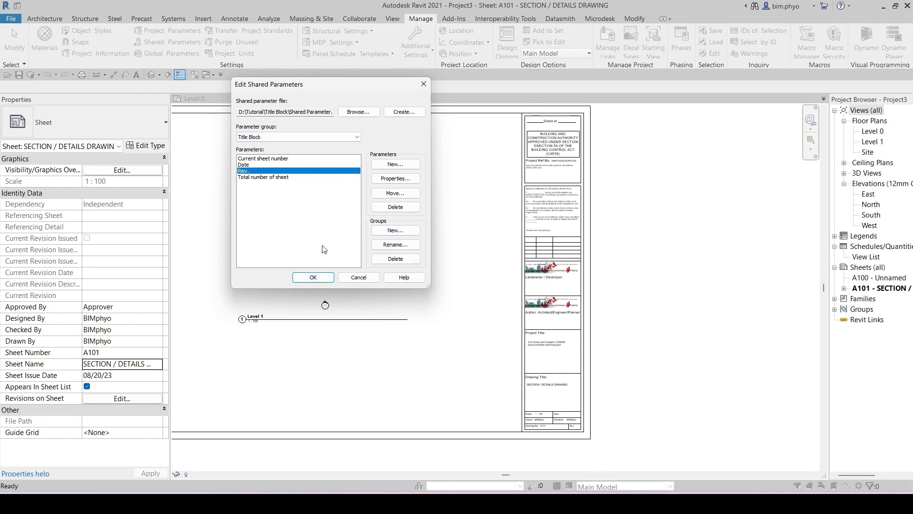
click(272, 183)
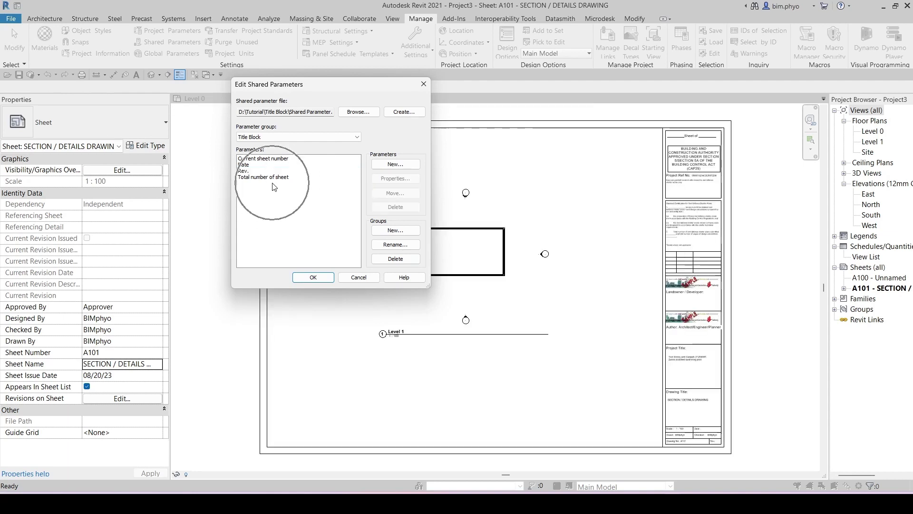
click(272, 183)
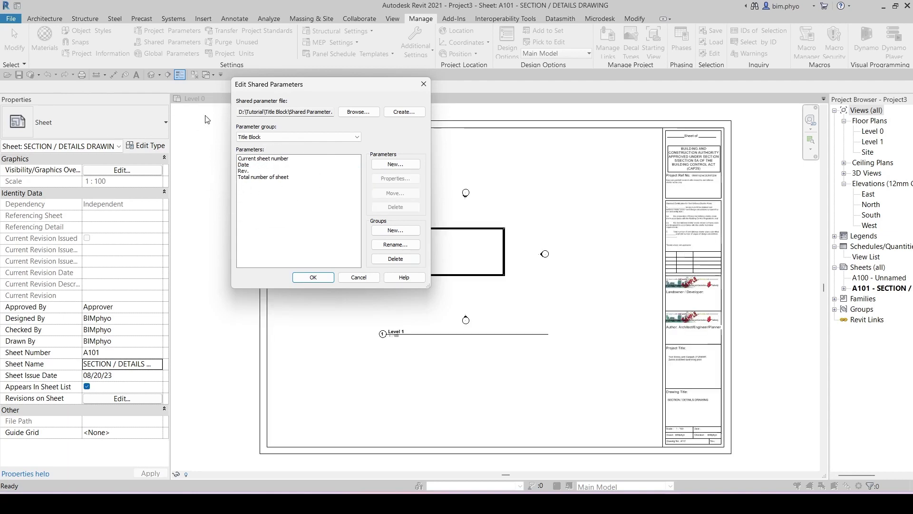
click(423, 84)
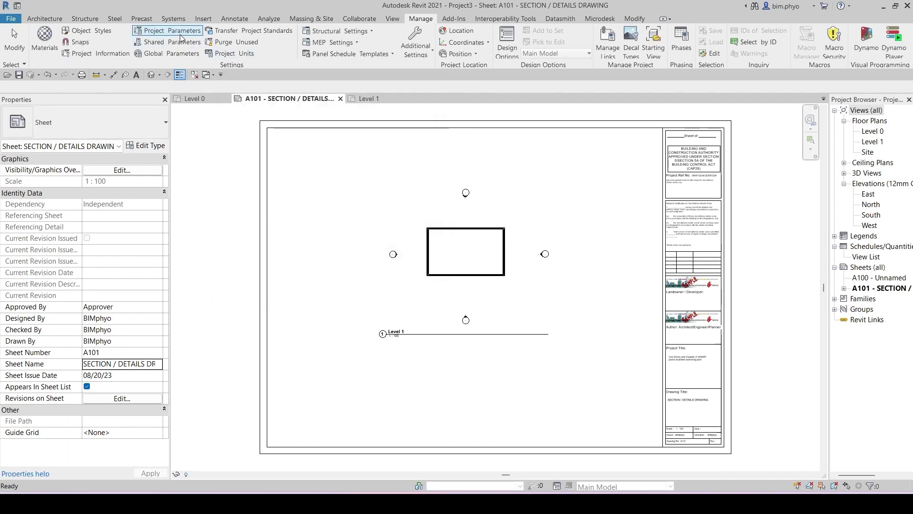
- Start a new project parameter based on the shared parameter Current sheet number from the Title Block group
click(181, 36)
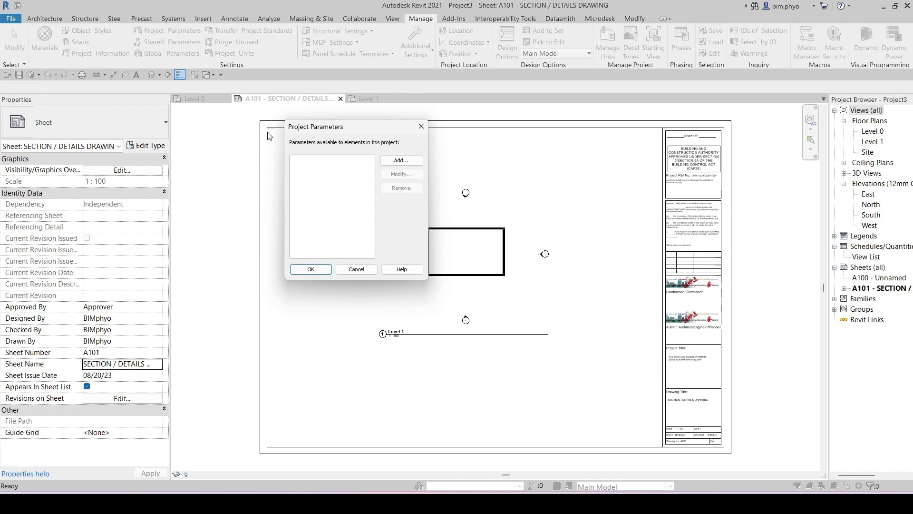
click(401, 160)
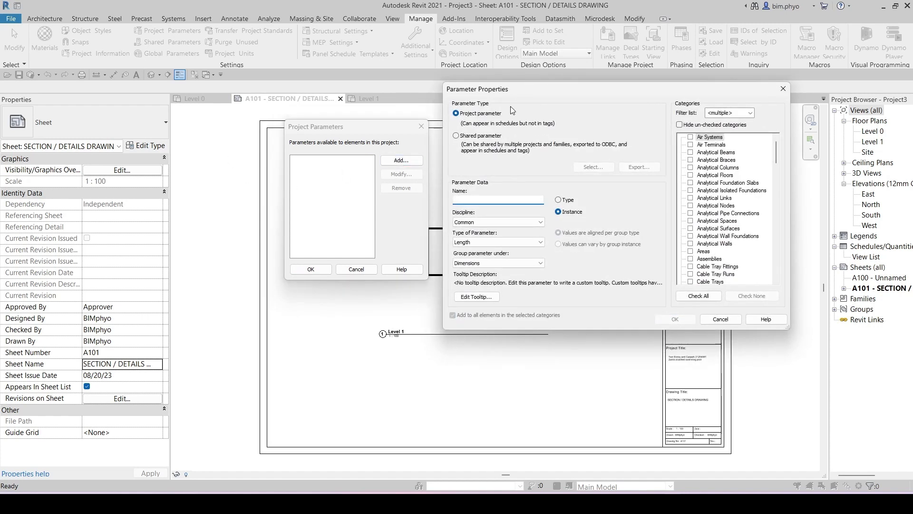
click(481, 136)
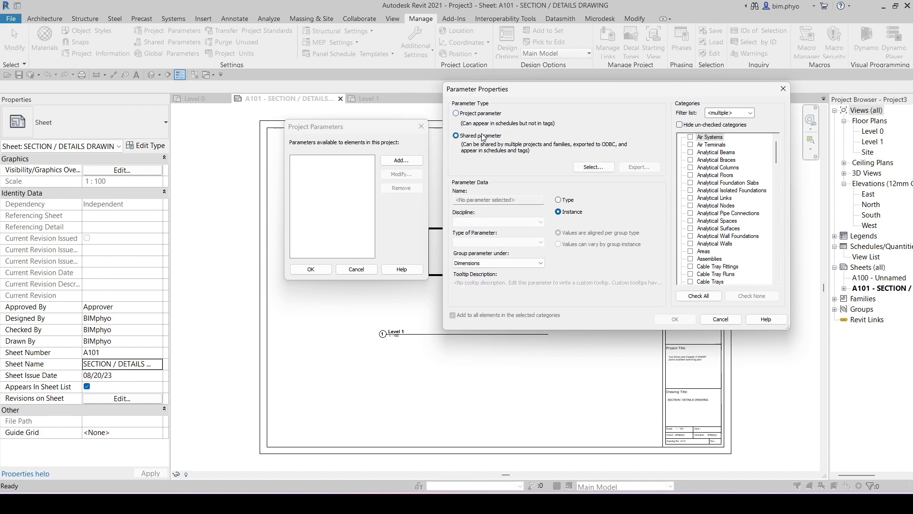
click(586, 168)
drag(590, 118, 377, 63)
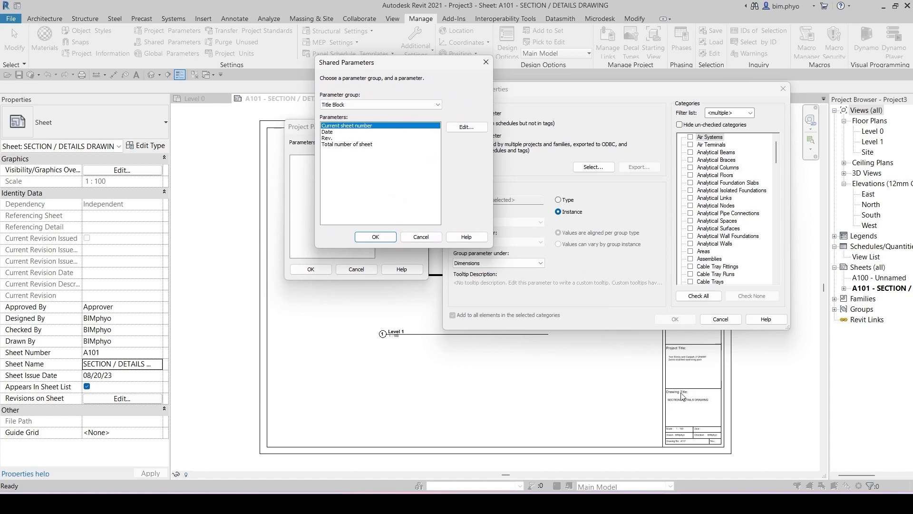
click(373, 237)
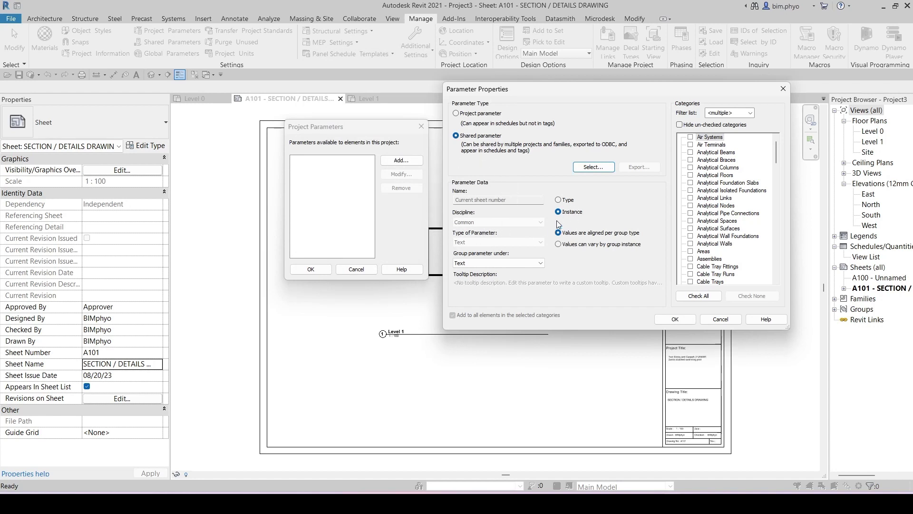
- Assign the Current sheet number parameter to the Sheets category and add it to the project
click(776, 150)
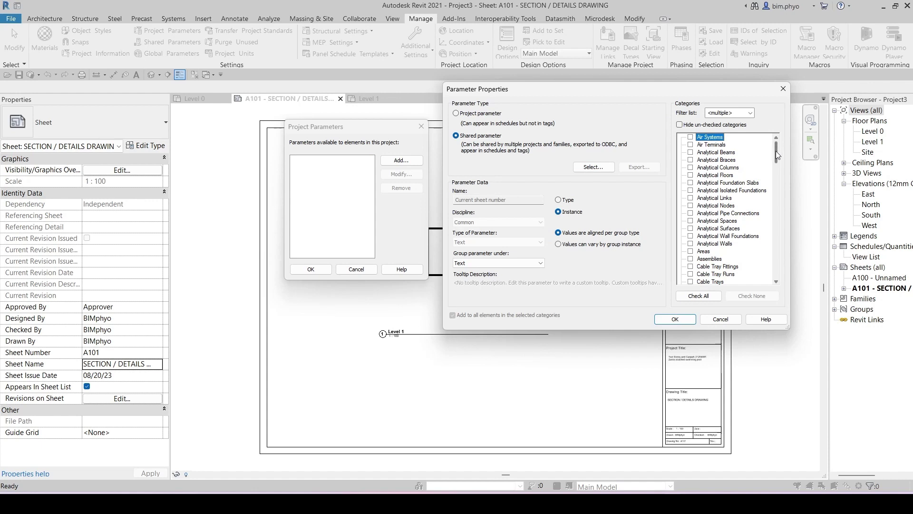
click(718, 229)
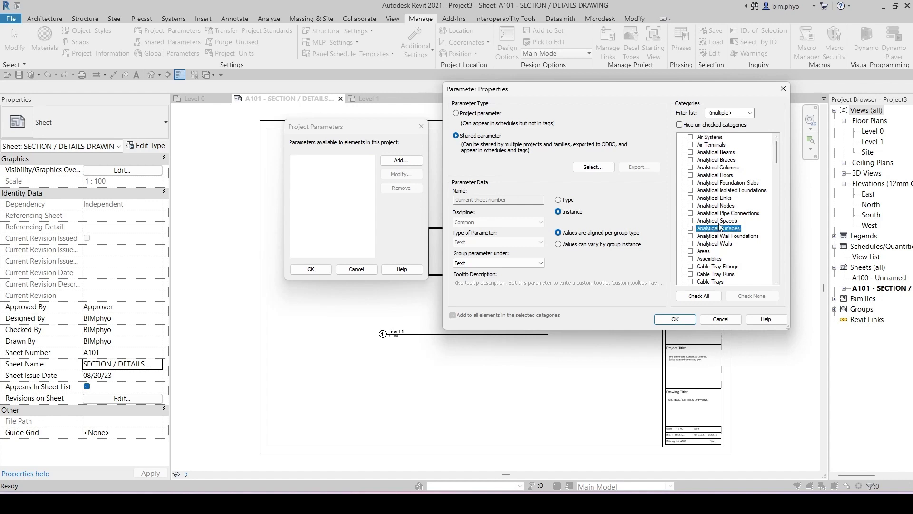
scroll(778, 153, down, 1)
drag(779, 154, 781, 239)
click(709, 206)
click(703, 213)
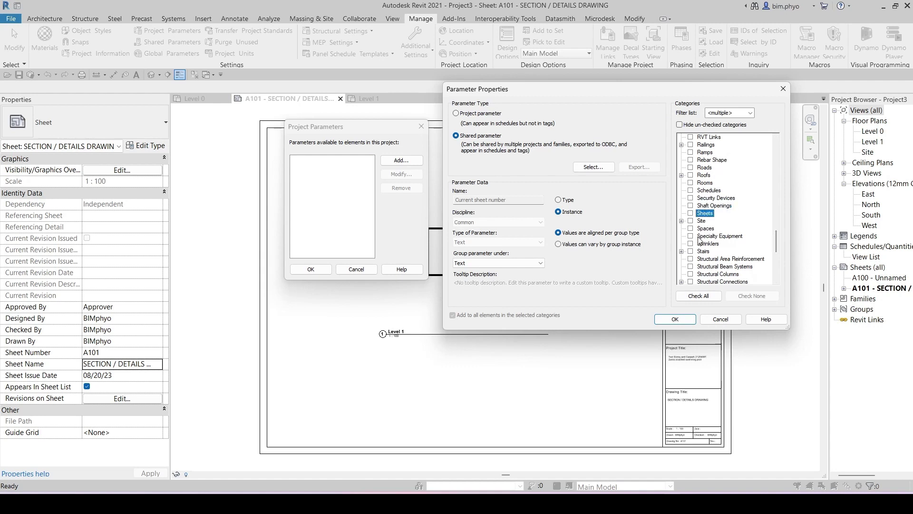
click(703, 213)
click(677, 319)
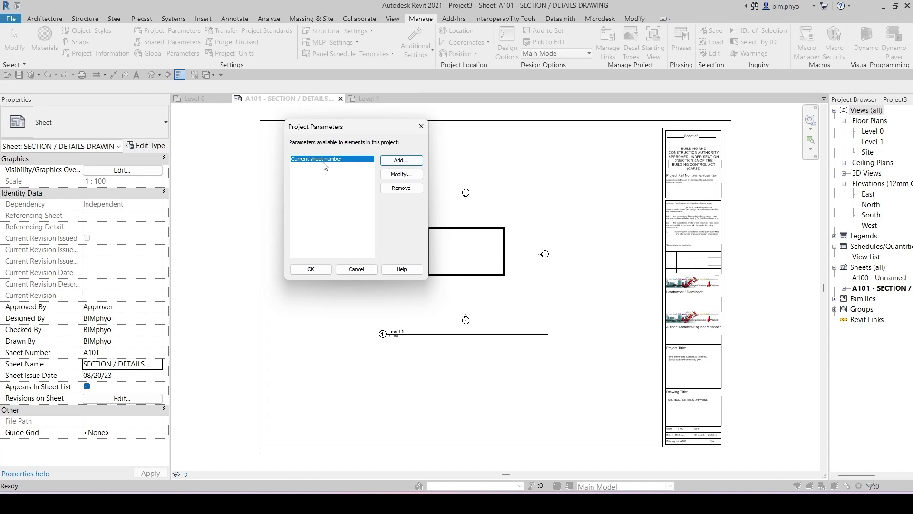
- Add the shared parameter Total number of sheet as a project parameter for the Sheets category
click(401, 161)
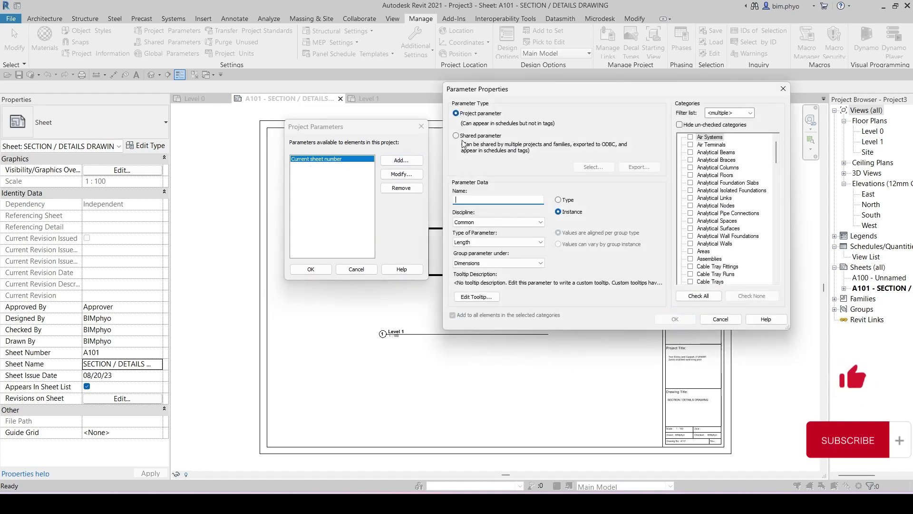
click(464, 137)
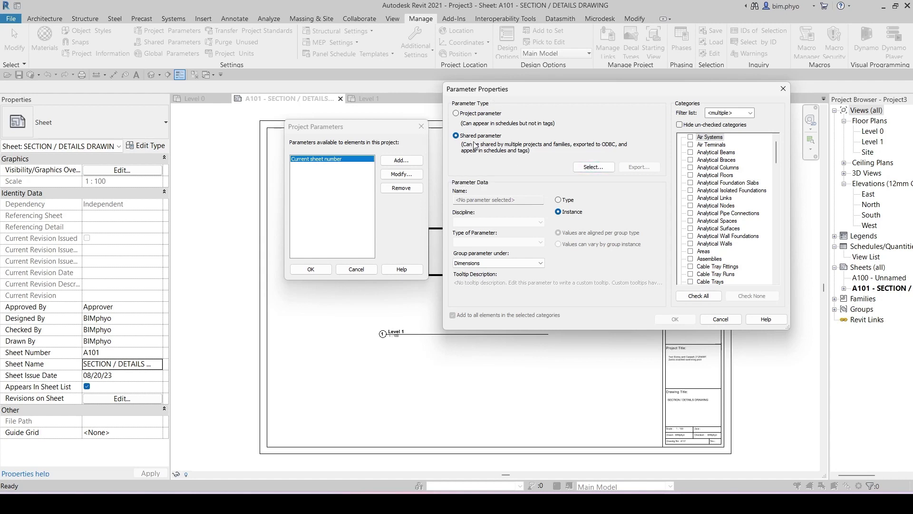
click(587, 169)
drag(379, 65, 482, 37)
click(438, 117)
click(478, 210)
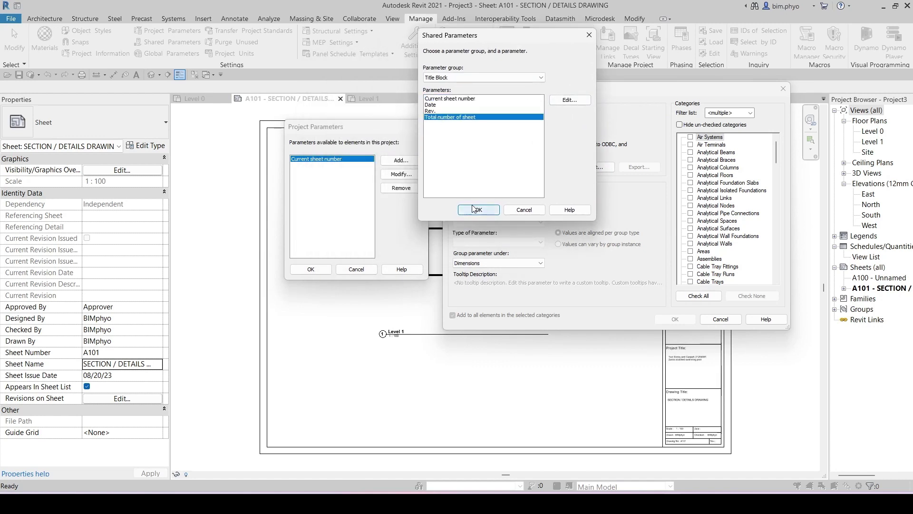
click(727, 184)
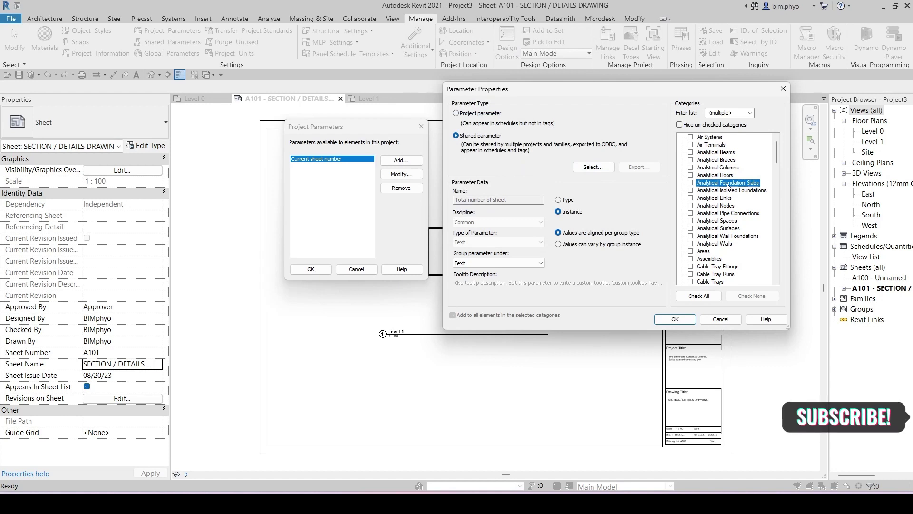
scroll(727, 185, down, 20)
click(710, 252)
scroll(722, 276, down, 1)
click(691, 244)
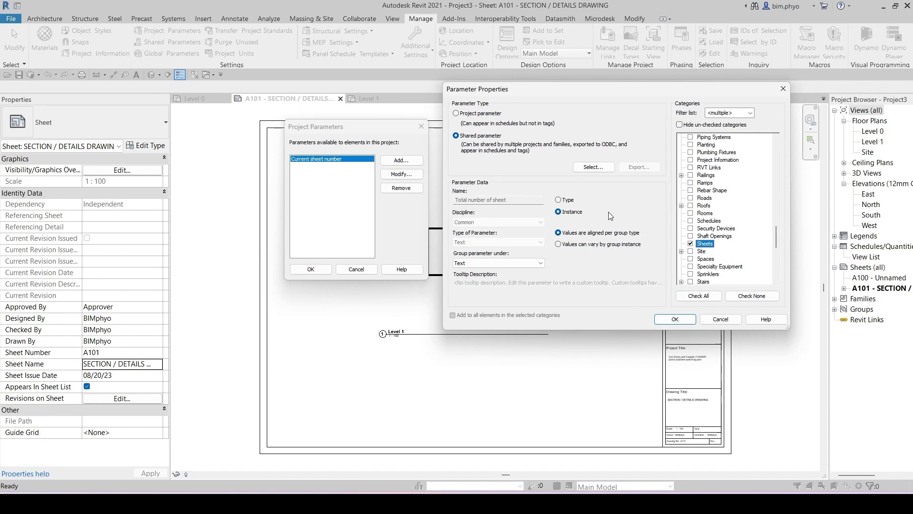
click(675, 319)
- Add the shared parameter Date from the Title Block group as a project parameter for the Sheets category
click(400, 160)
click(471, 136)
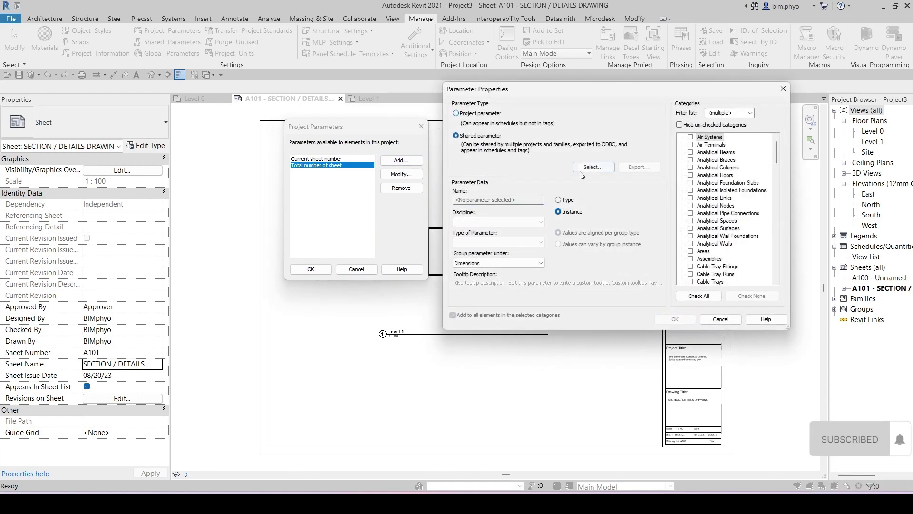
click(581, 169)
click(434, 105)
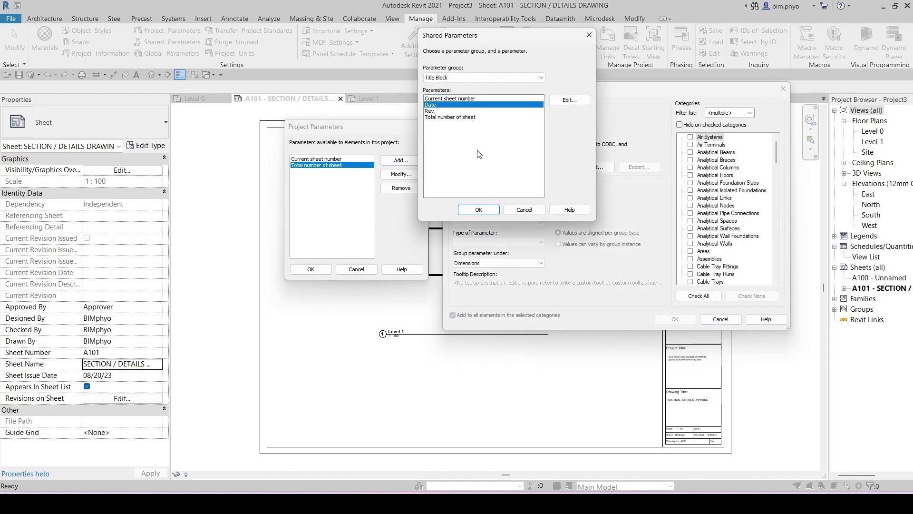
click(478, 210)
click(719, 198)
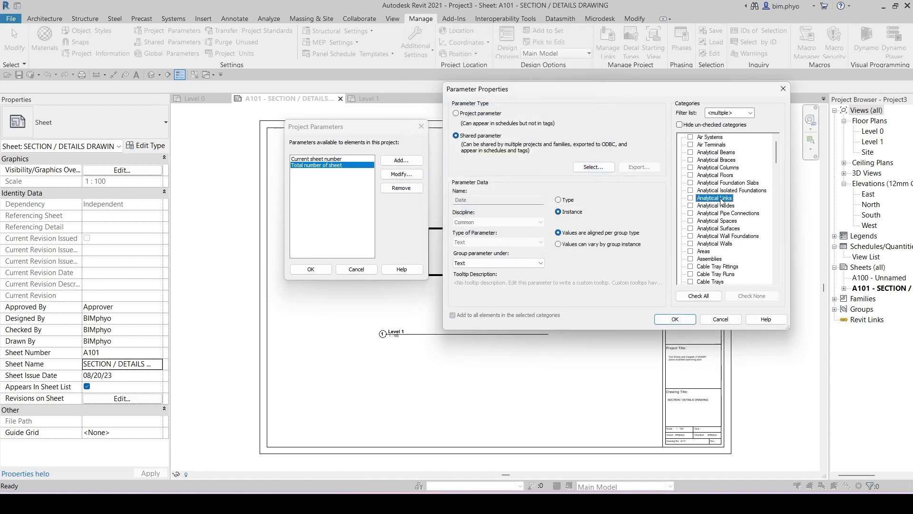
key(s)
scroll(701, 265, down, 2)
click(690, 251)
click(675, 319)
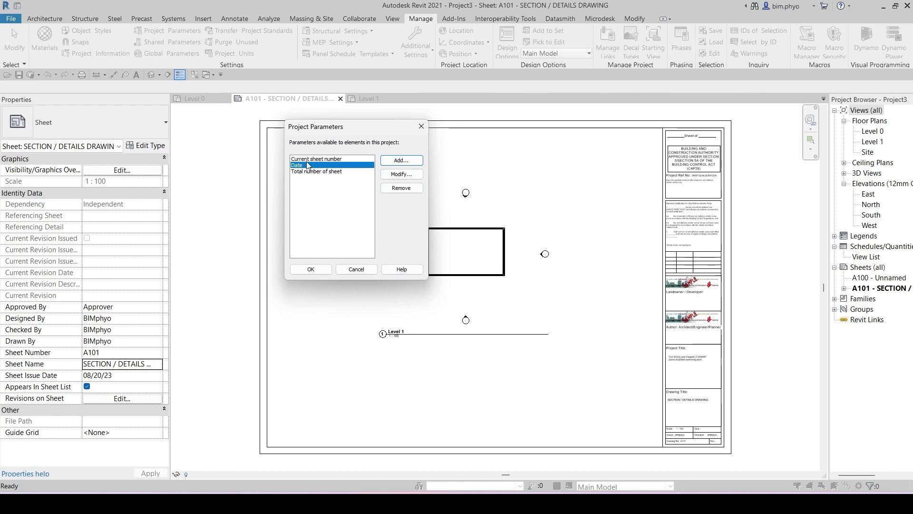
- Add the shared parameter Rev. as a project parameter for the Sheets category and accept the project parameters list
click(401, 160)
click(454, 135)
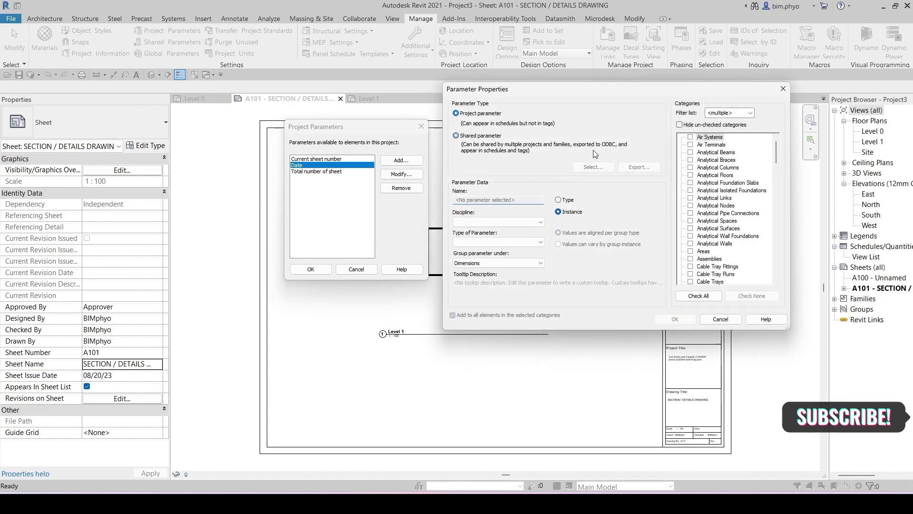
click(594, 168)
click(433, 110)
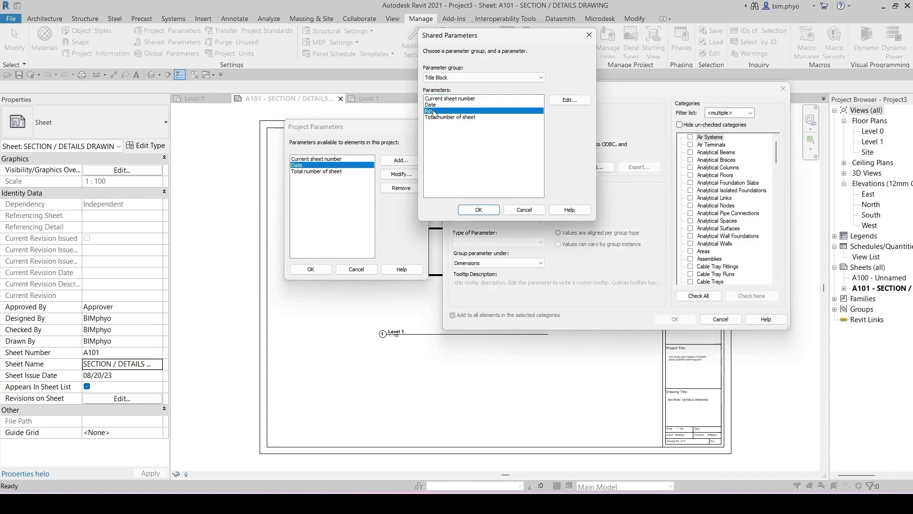
click(479, 210)
click(731, 207)
scroll(727, 214, down, 20)
click(690, 243)
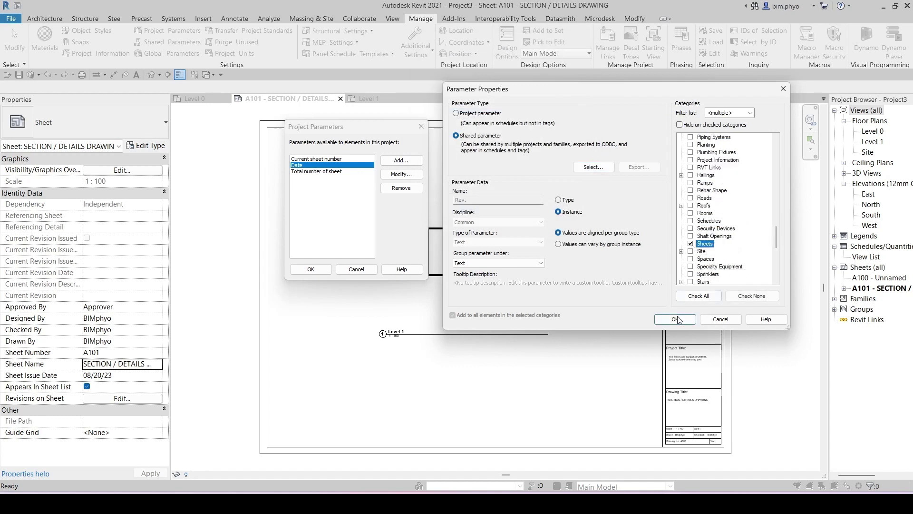
click(675, 319)
click(311, 269)
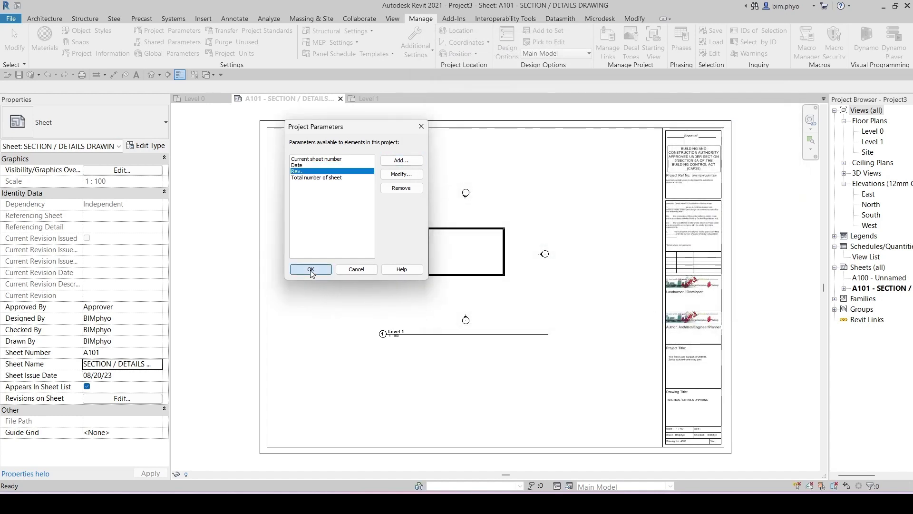
- Fill in the title block's "Sheet of" line with current sheet number 01 and total number of sheets 100
click(714, 175)
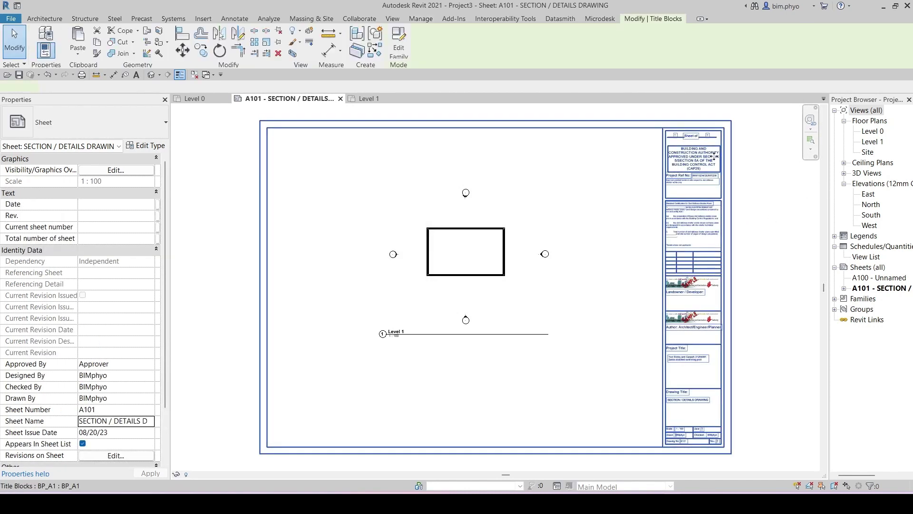
scroll(674, 131, up, 5)
click(678, 154)
text(01)
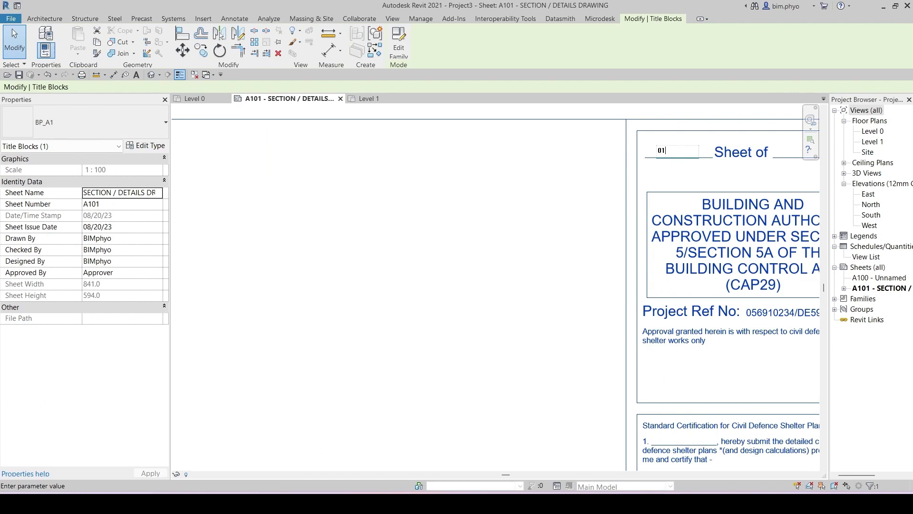
key(Return)
middle_drag(813, 138, 559, 167)
click(549, 182)
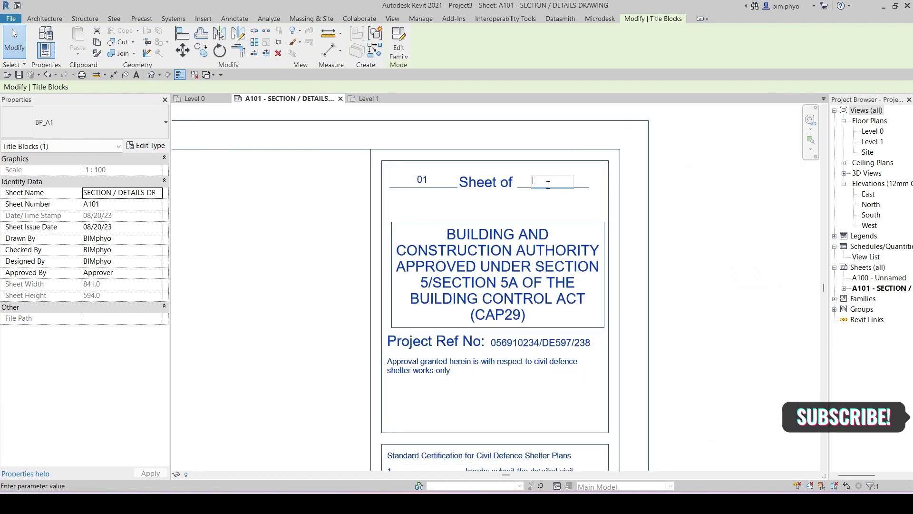
text(100)
key(Return)
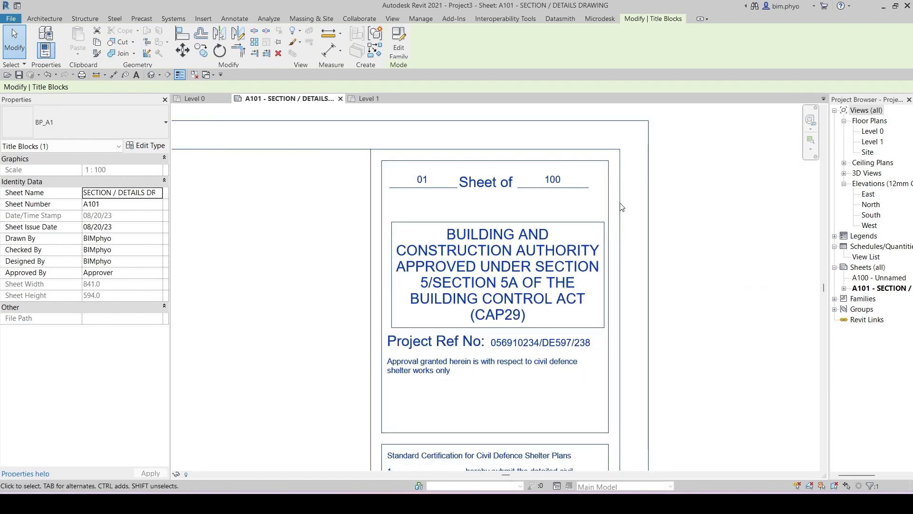
- Set the title block's Date to 30/08/2023 and its Rev. to A
scroll(597, 157, down, 4)
mouse_move(597, 156)
middle_down()
mouse_move(590, 228)
mouse_move(589, 156)
middle_up()
scroll(590, 157, up, 6)
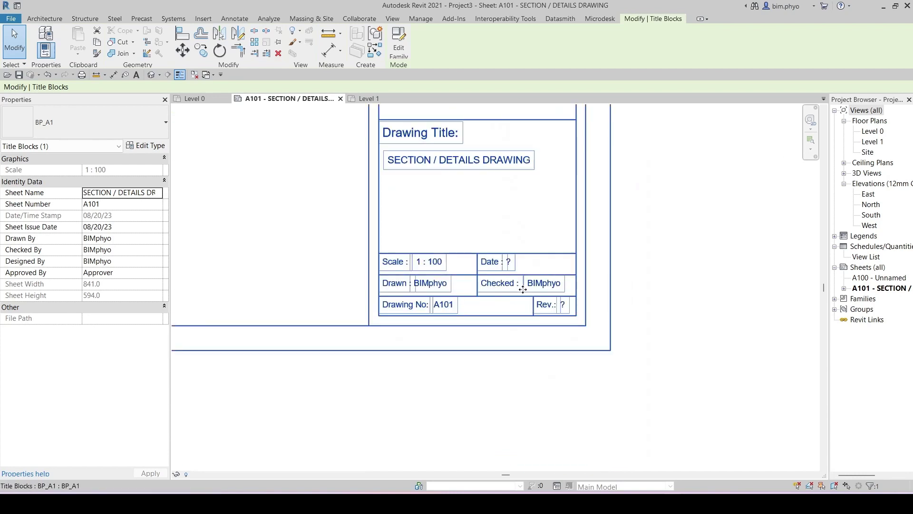
middle_drag(616, 398, 616, 286)
click(610, 233)
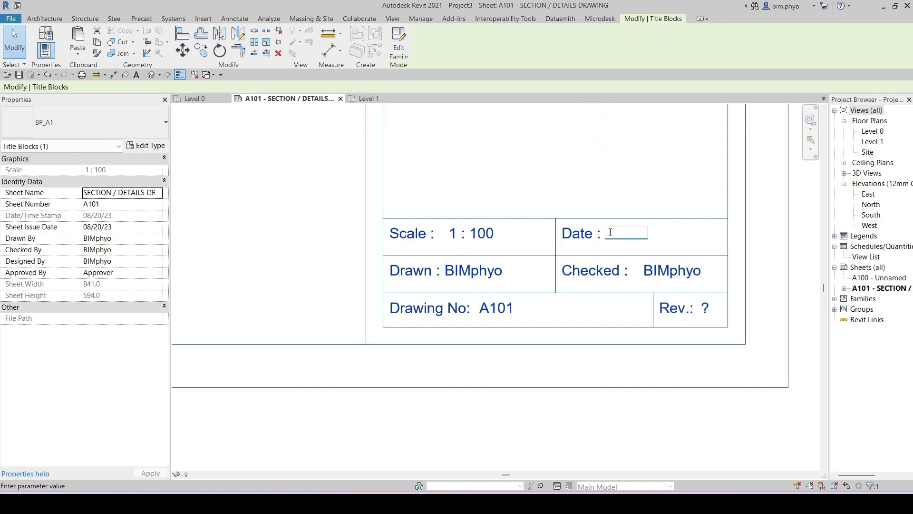
text(30/08/2023)
click(620, 341)
click(709, 308)
click(685, 381)
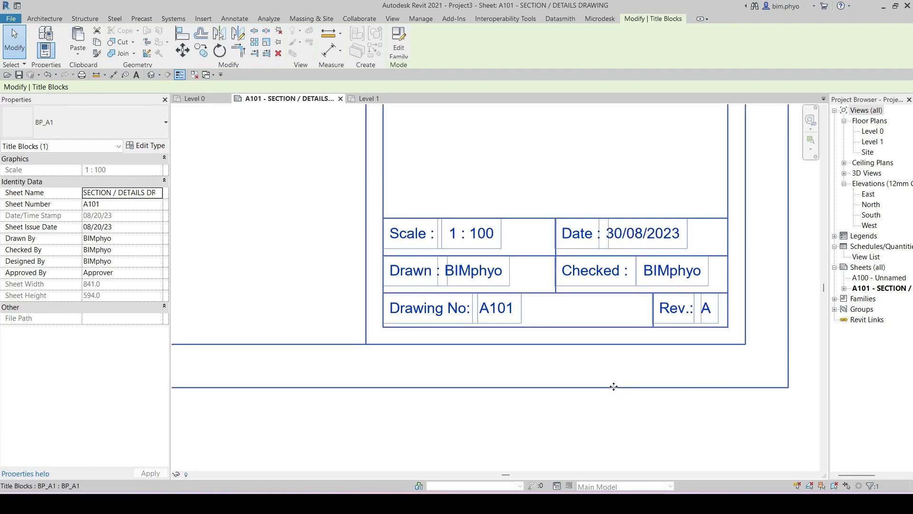
scroll(644, 338, down, 3)
scroll(626, 364, up, 3)
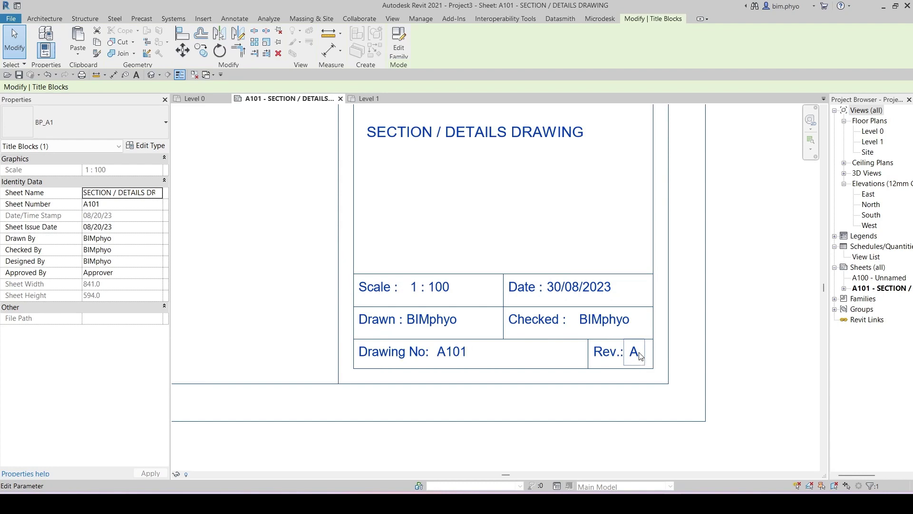
scroll(514, 296, down, 8)
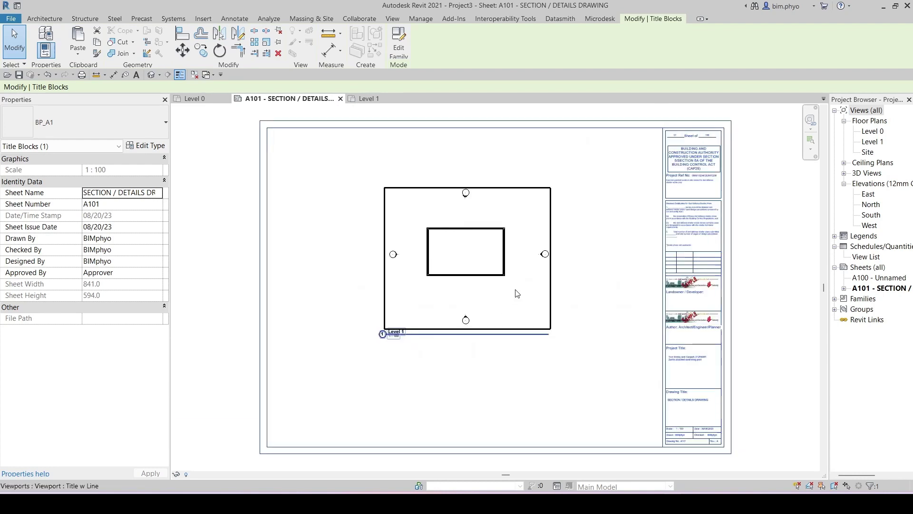